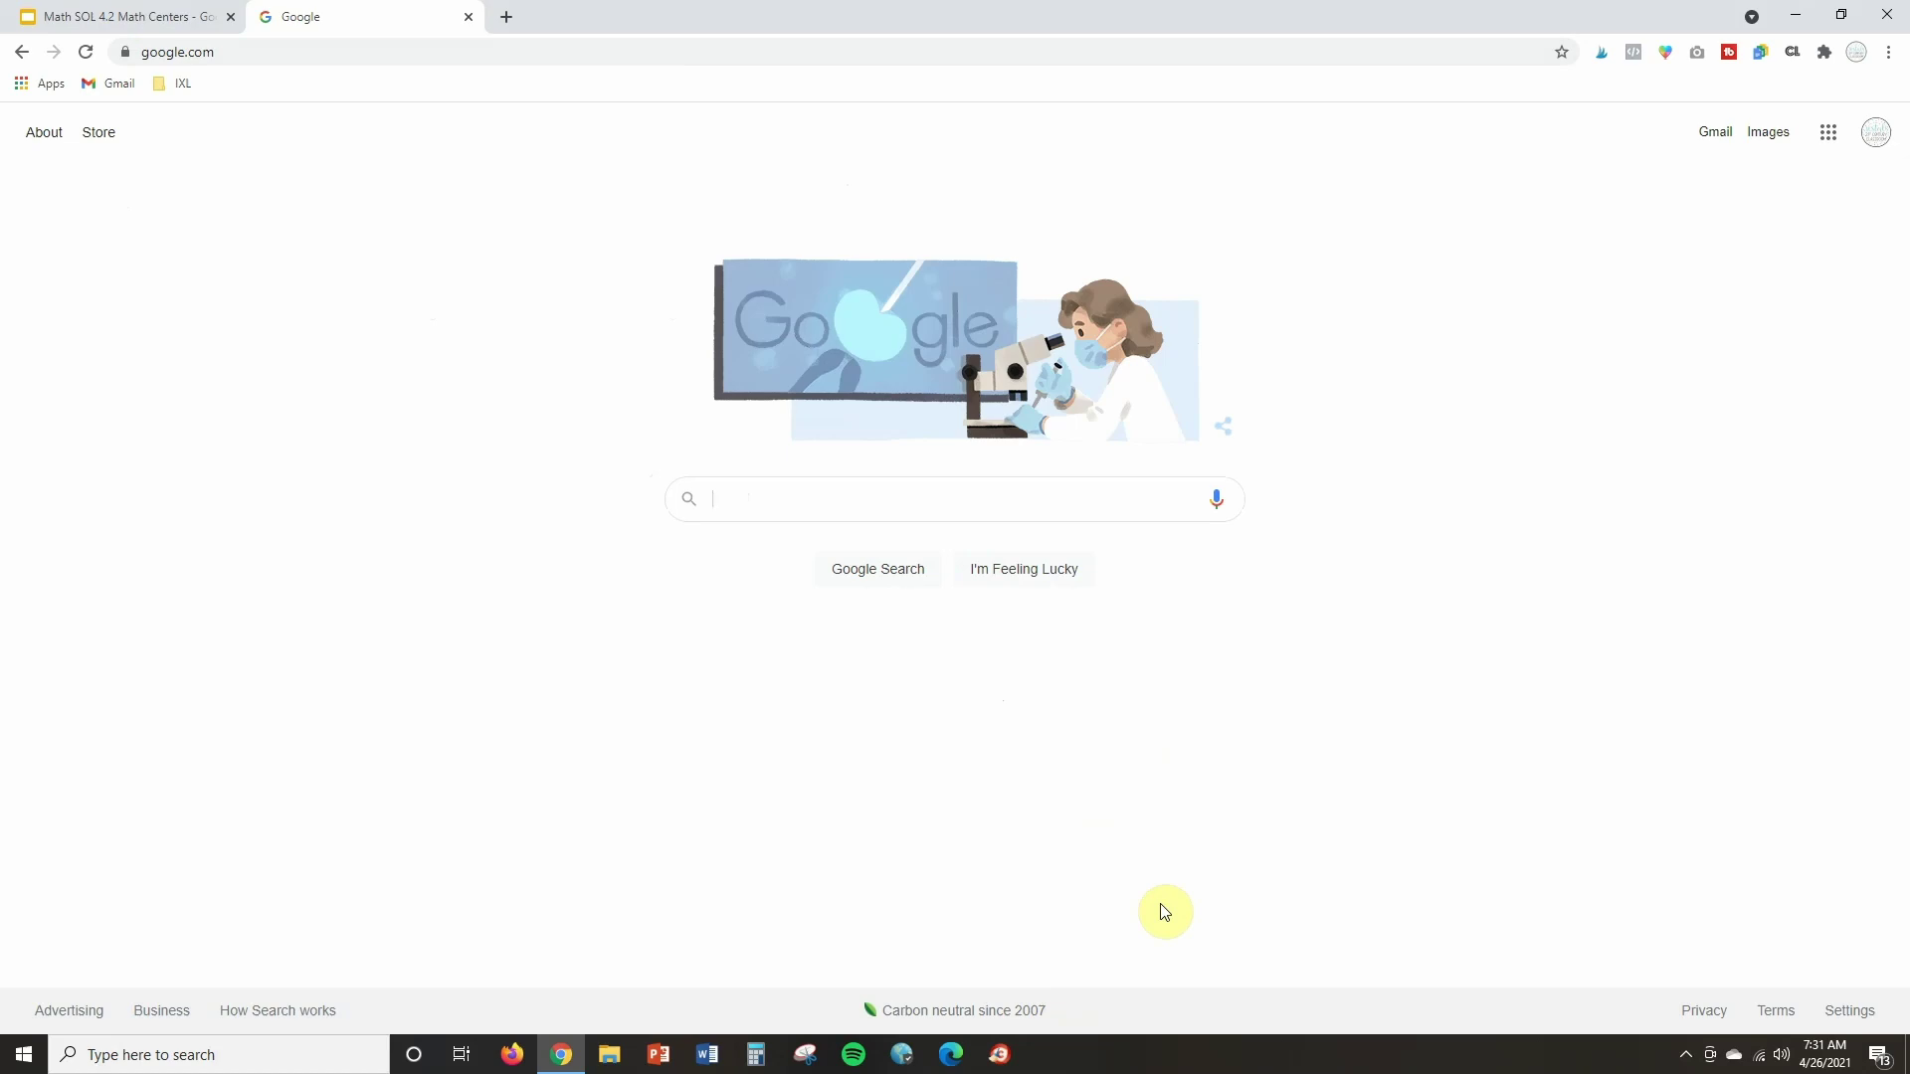
Step: Search Google for Chrome extensions and open the Chrome Web Store
text(goog)
key(Down)
key(Return)
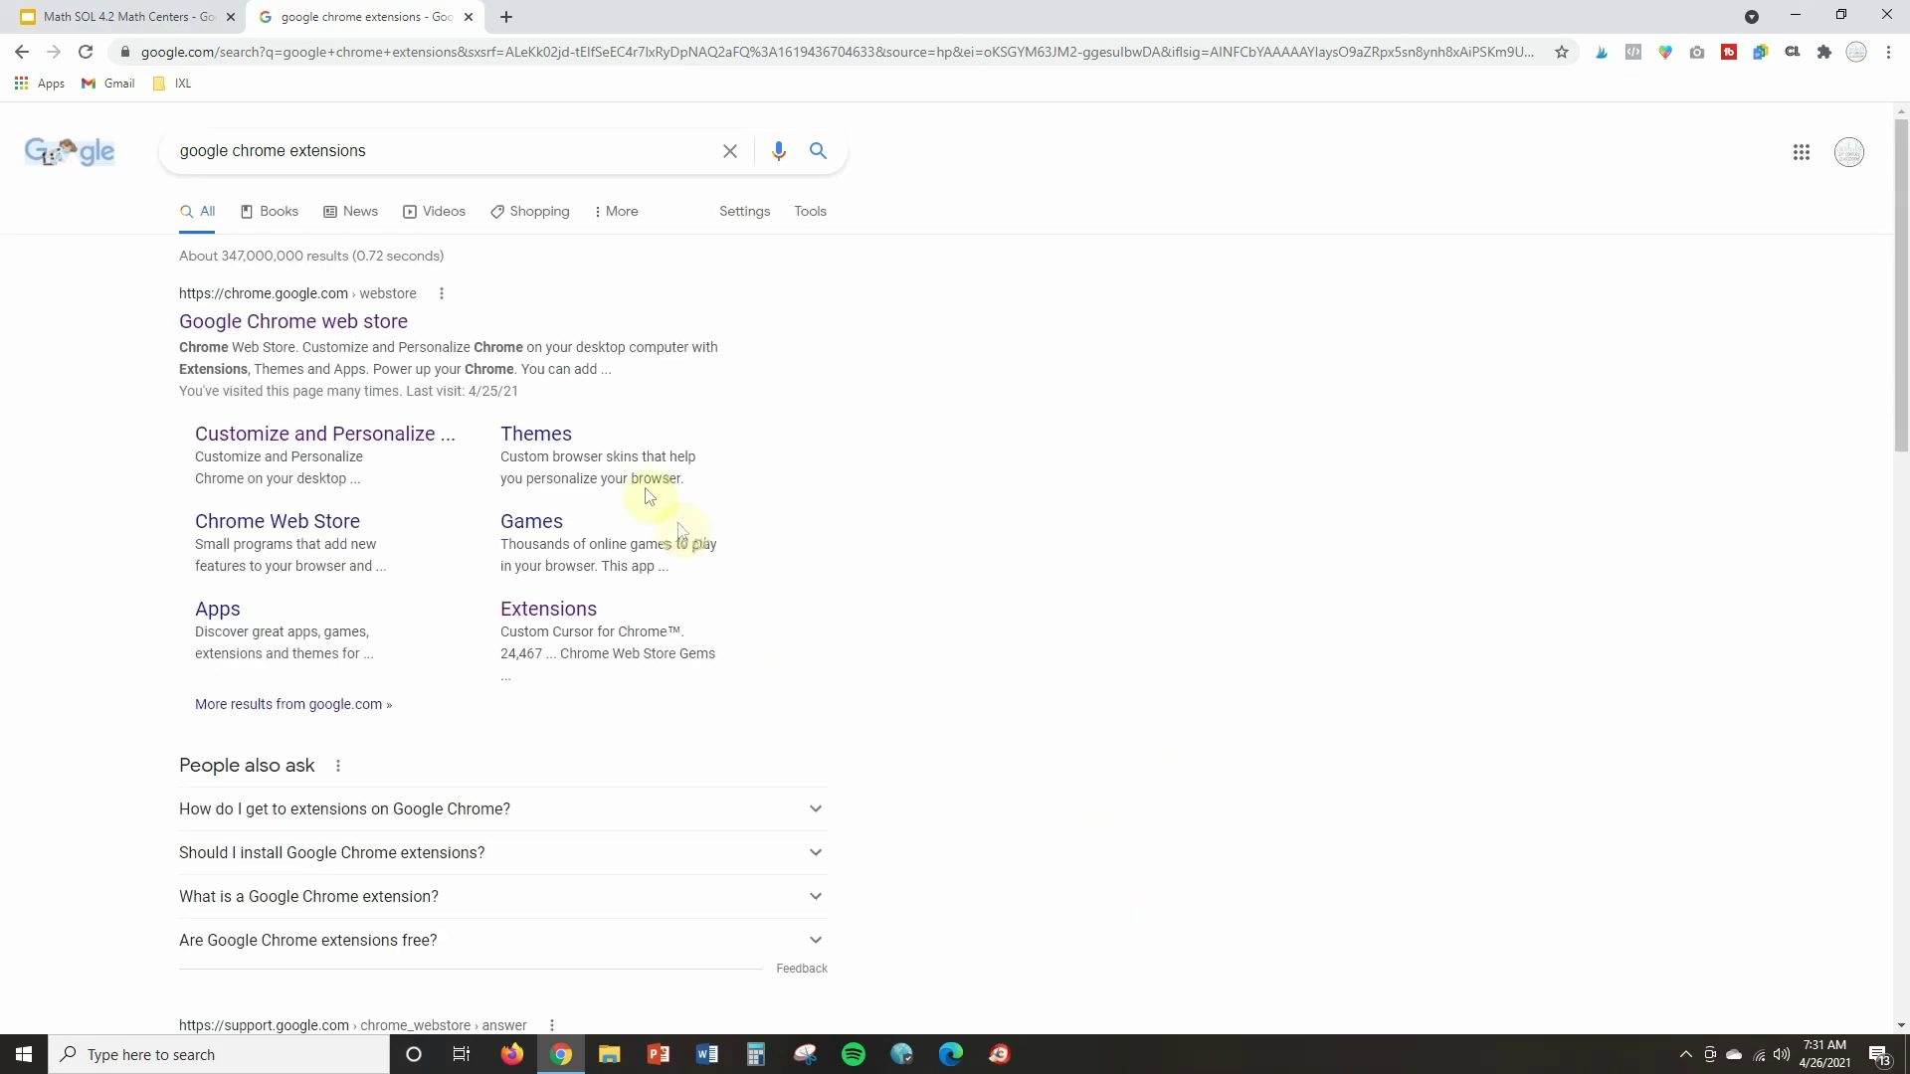
click(393, 323)
Step: Search the store for 'dice thrower' and open the Dice Thrower extension page
click(416, 201)
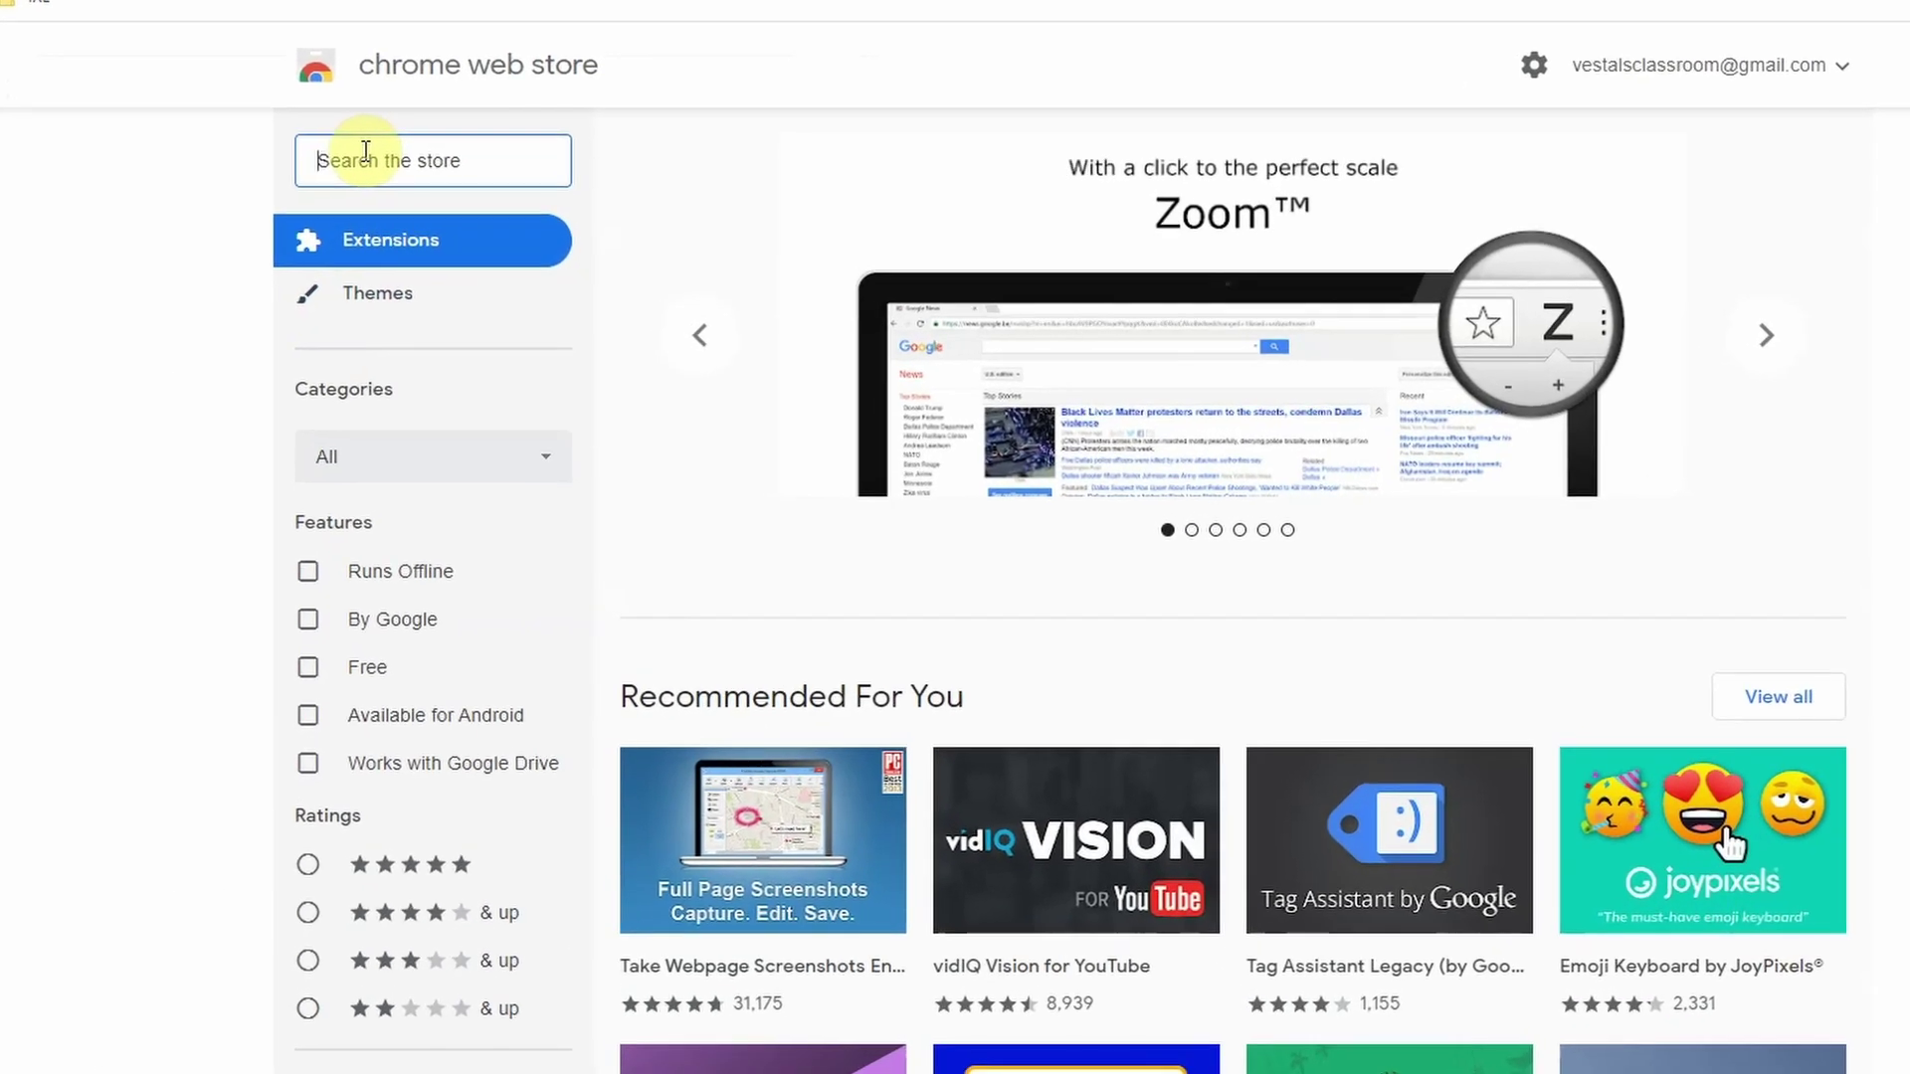
text(dice th)
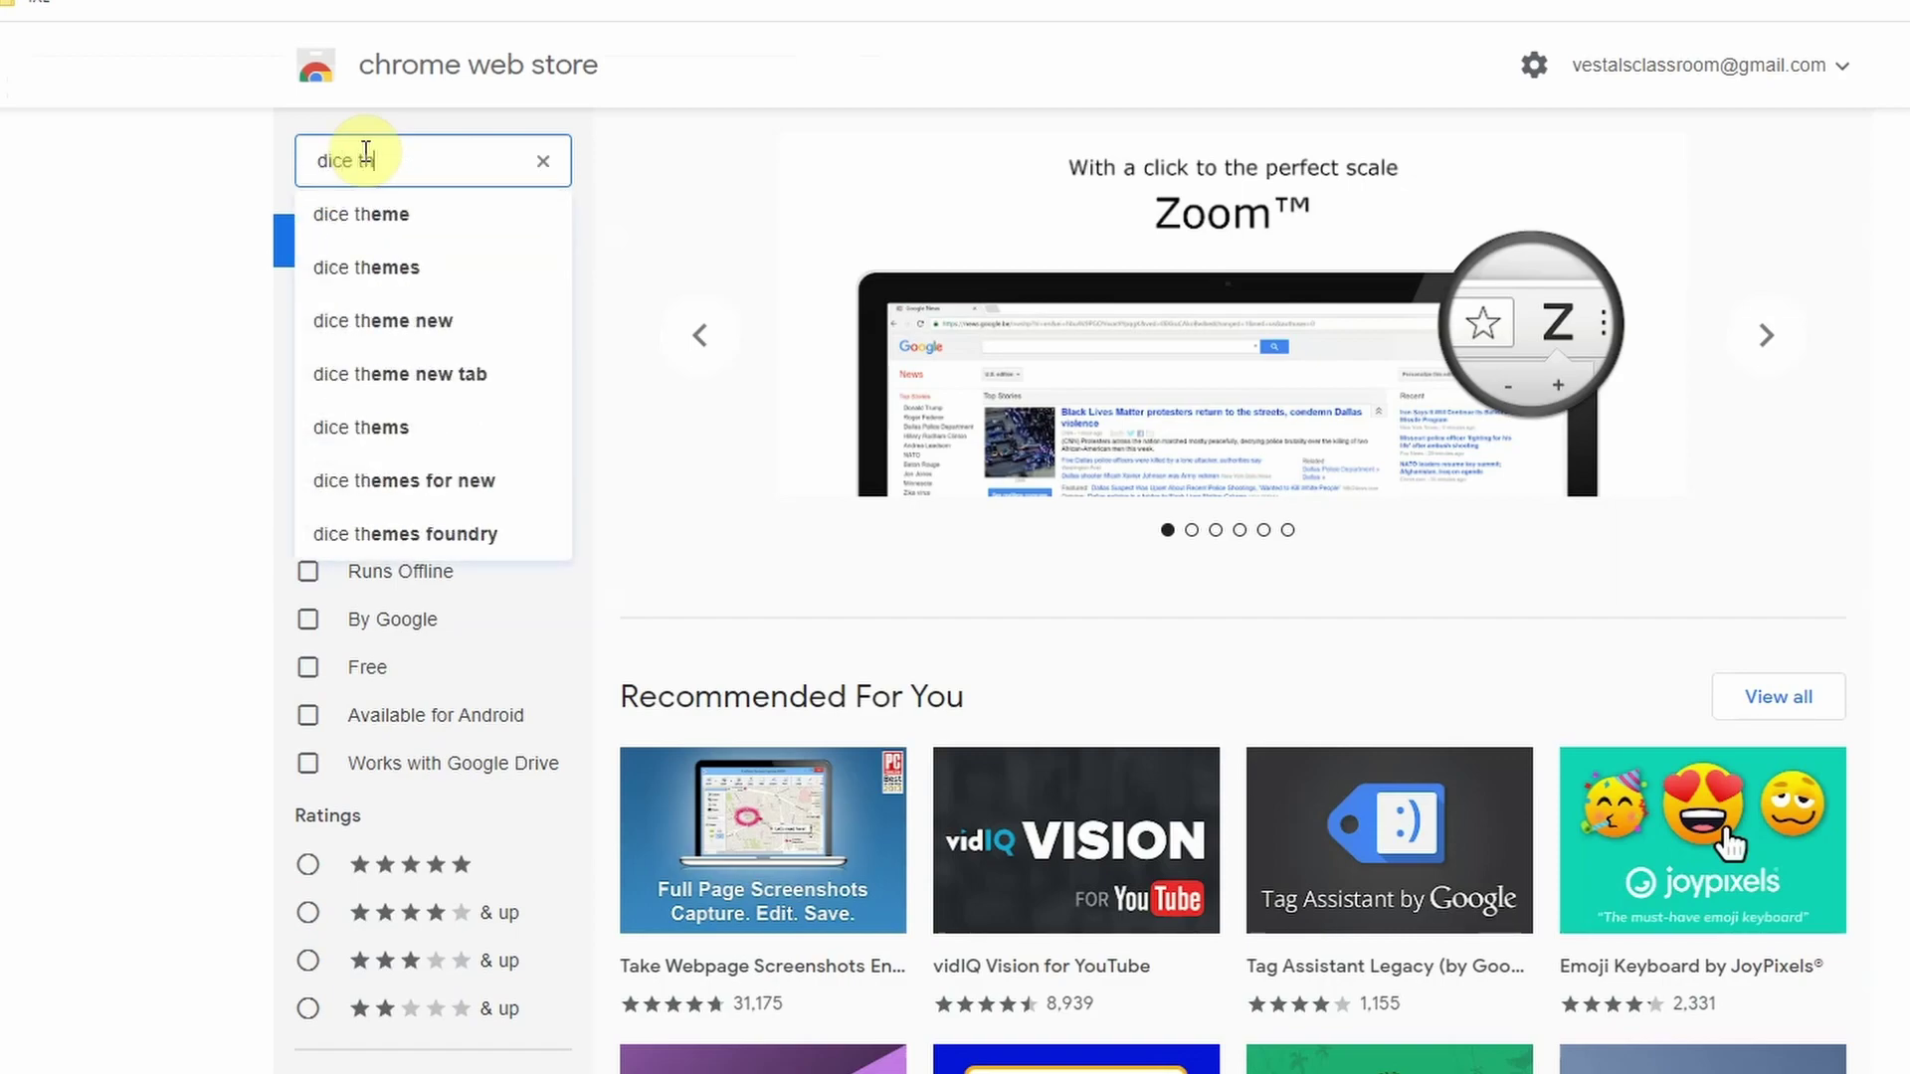
text(rower)
key(Return)
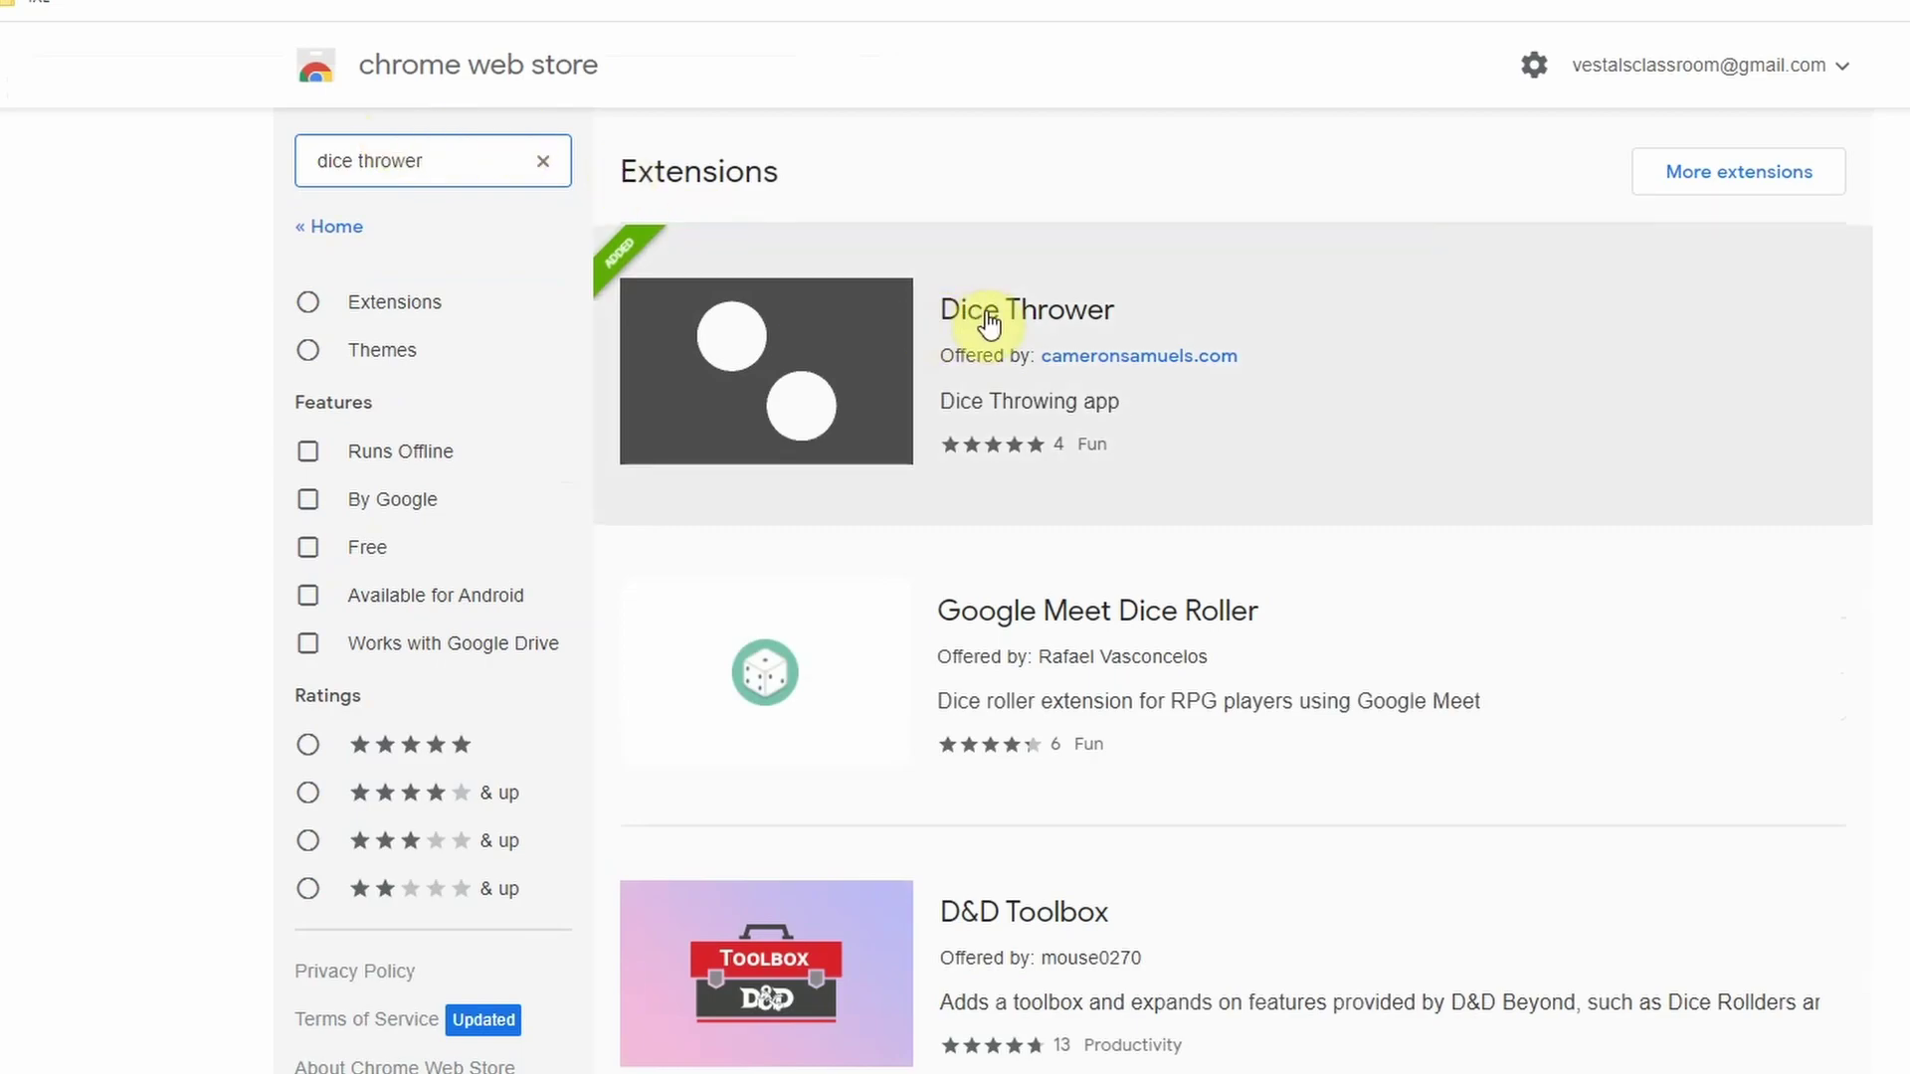
click(988, 321)
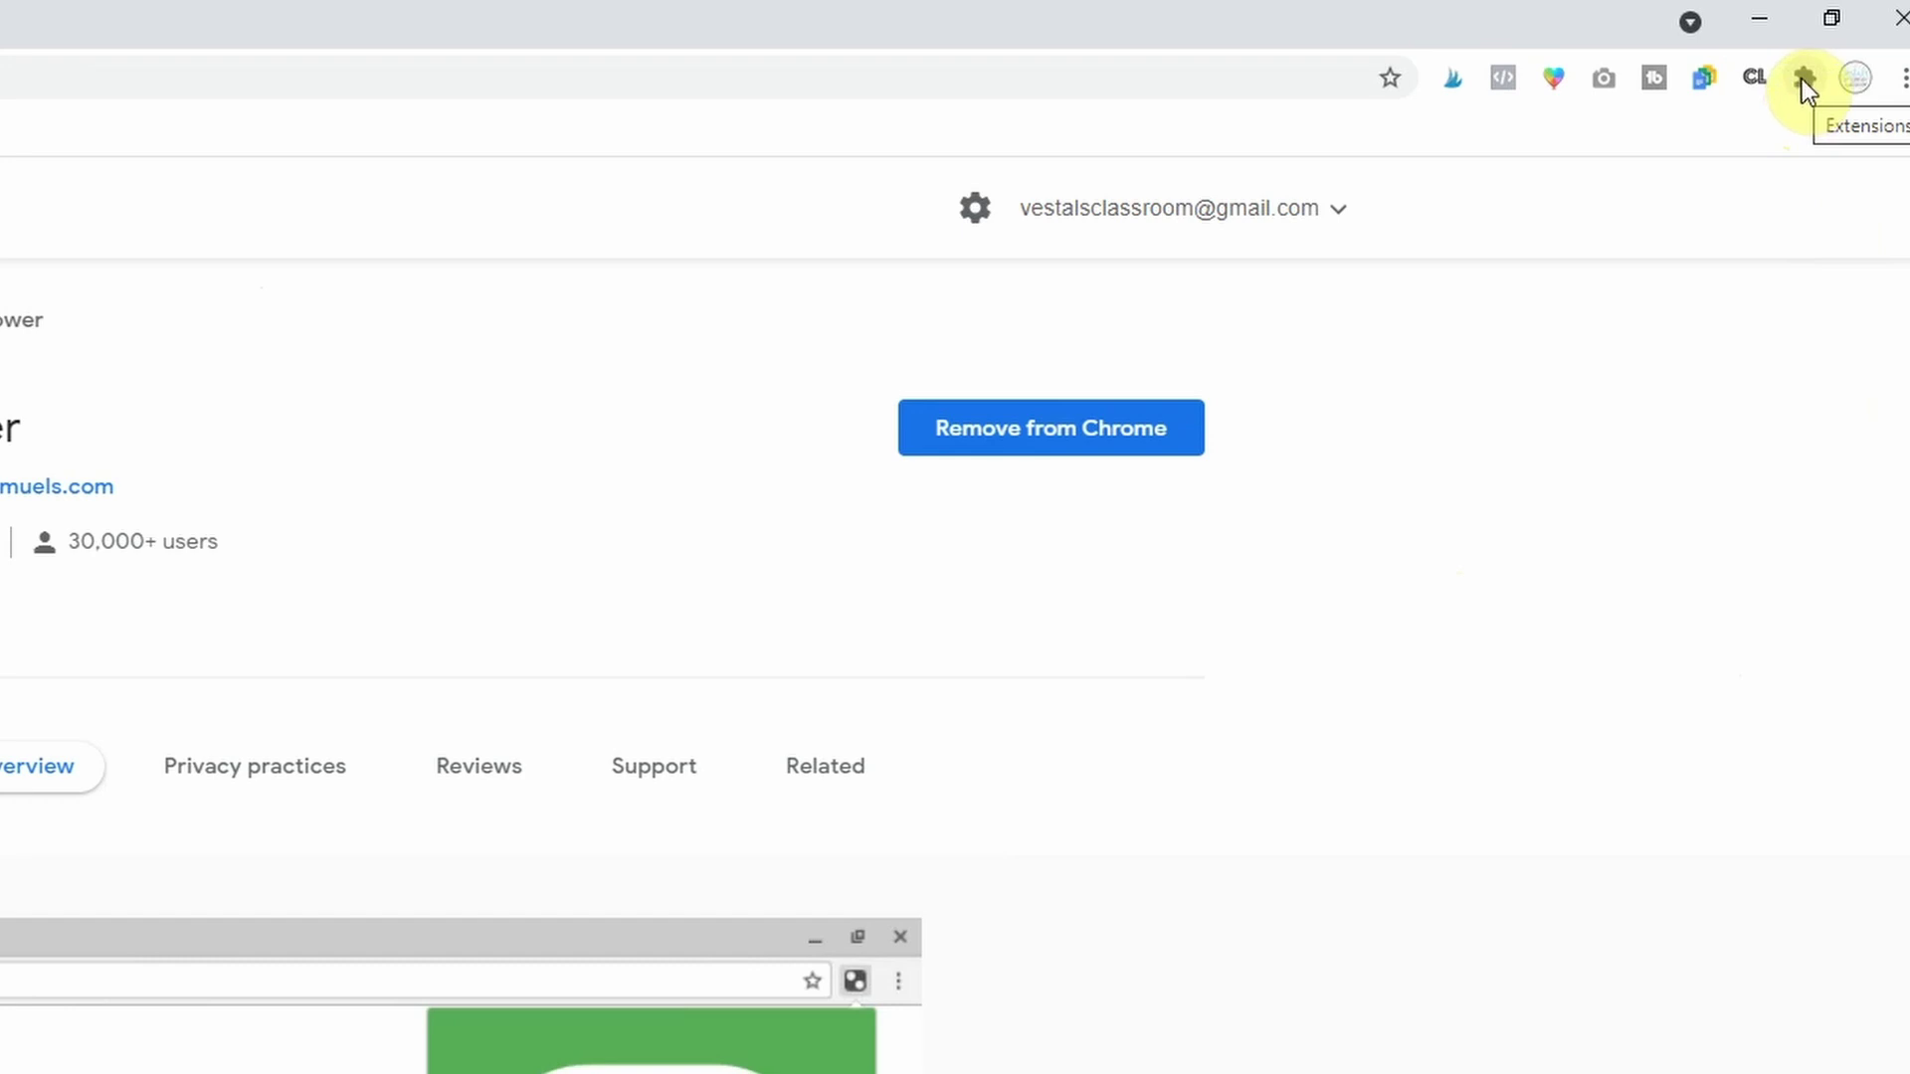
Step: Pin Dice Thrower to the Chrome toolbar and roll its die once
click(1801, 80)
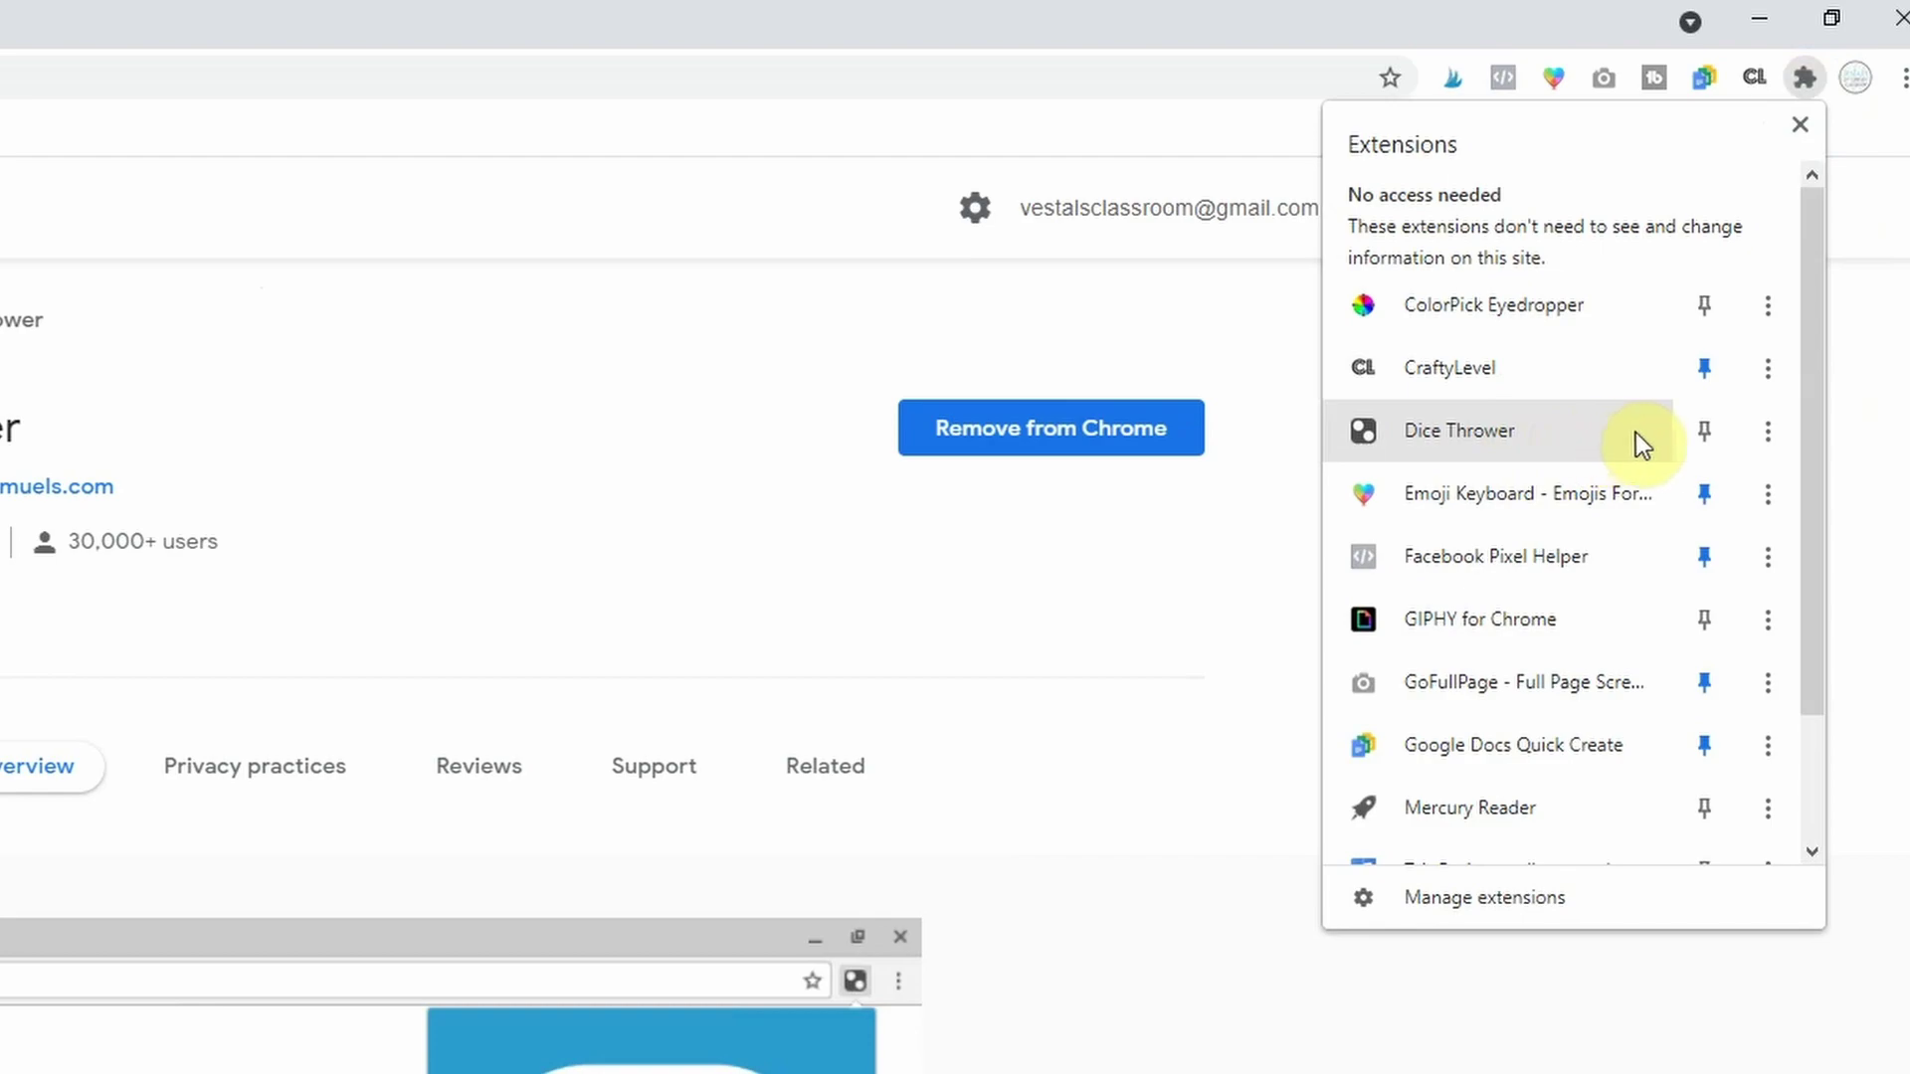
click(1705, 438)
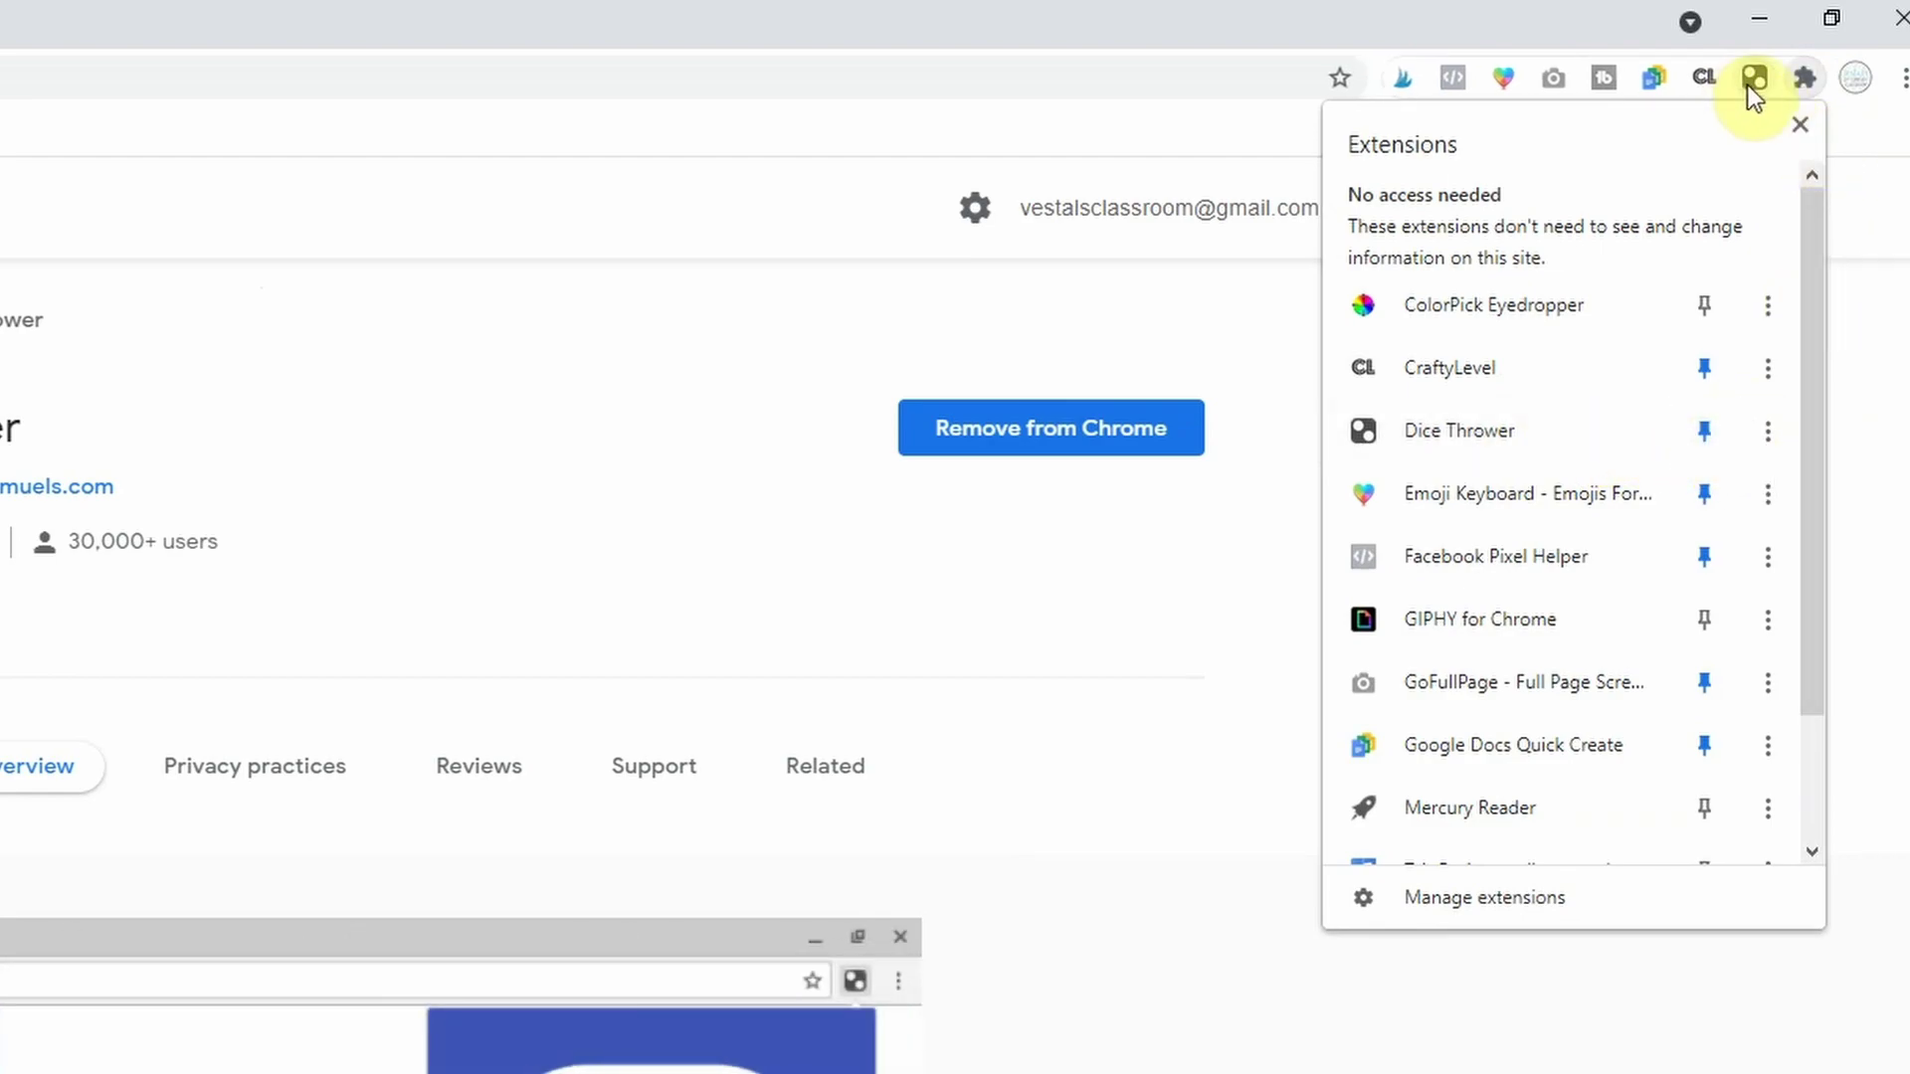
click(1763, 80)
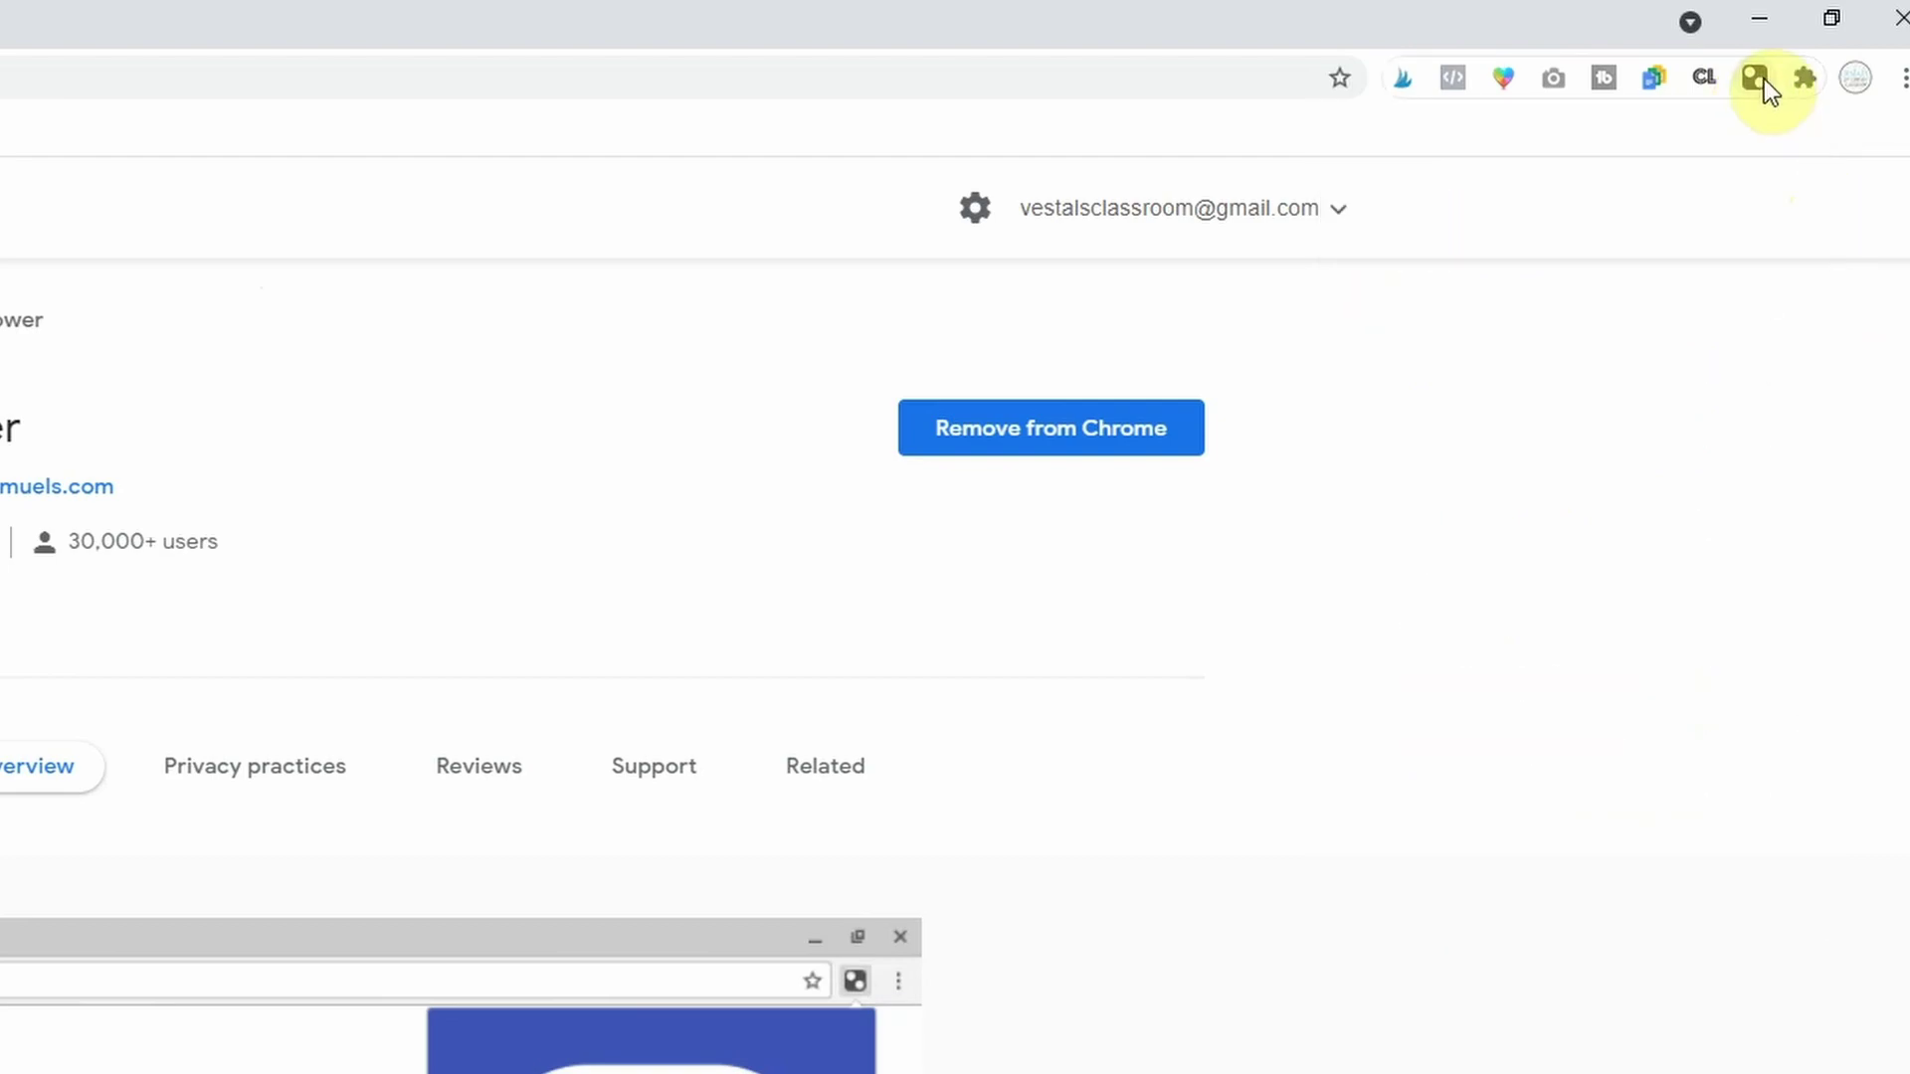
click(1758, 79)
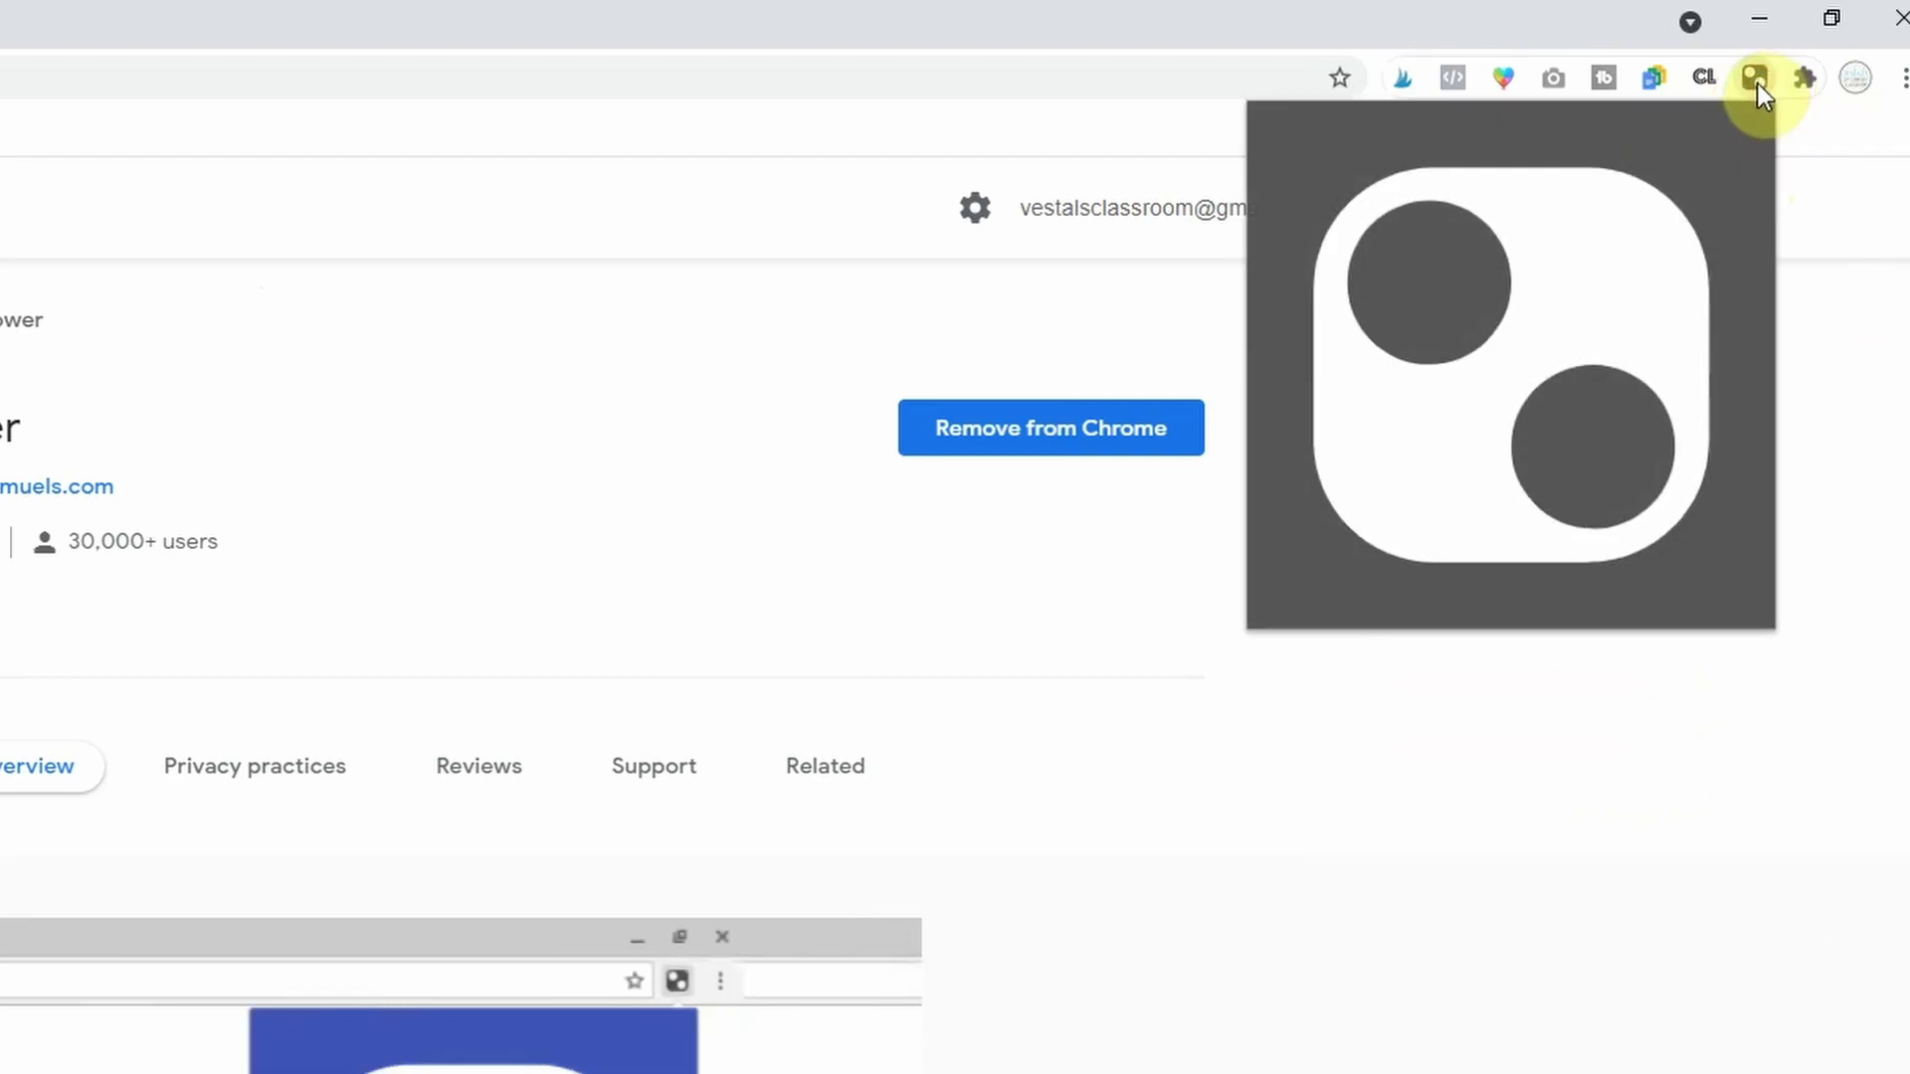
click(1520, 384)
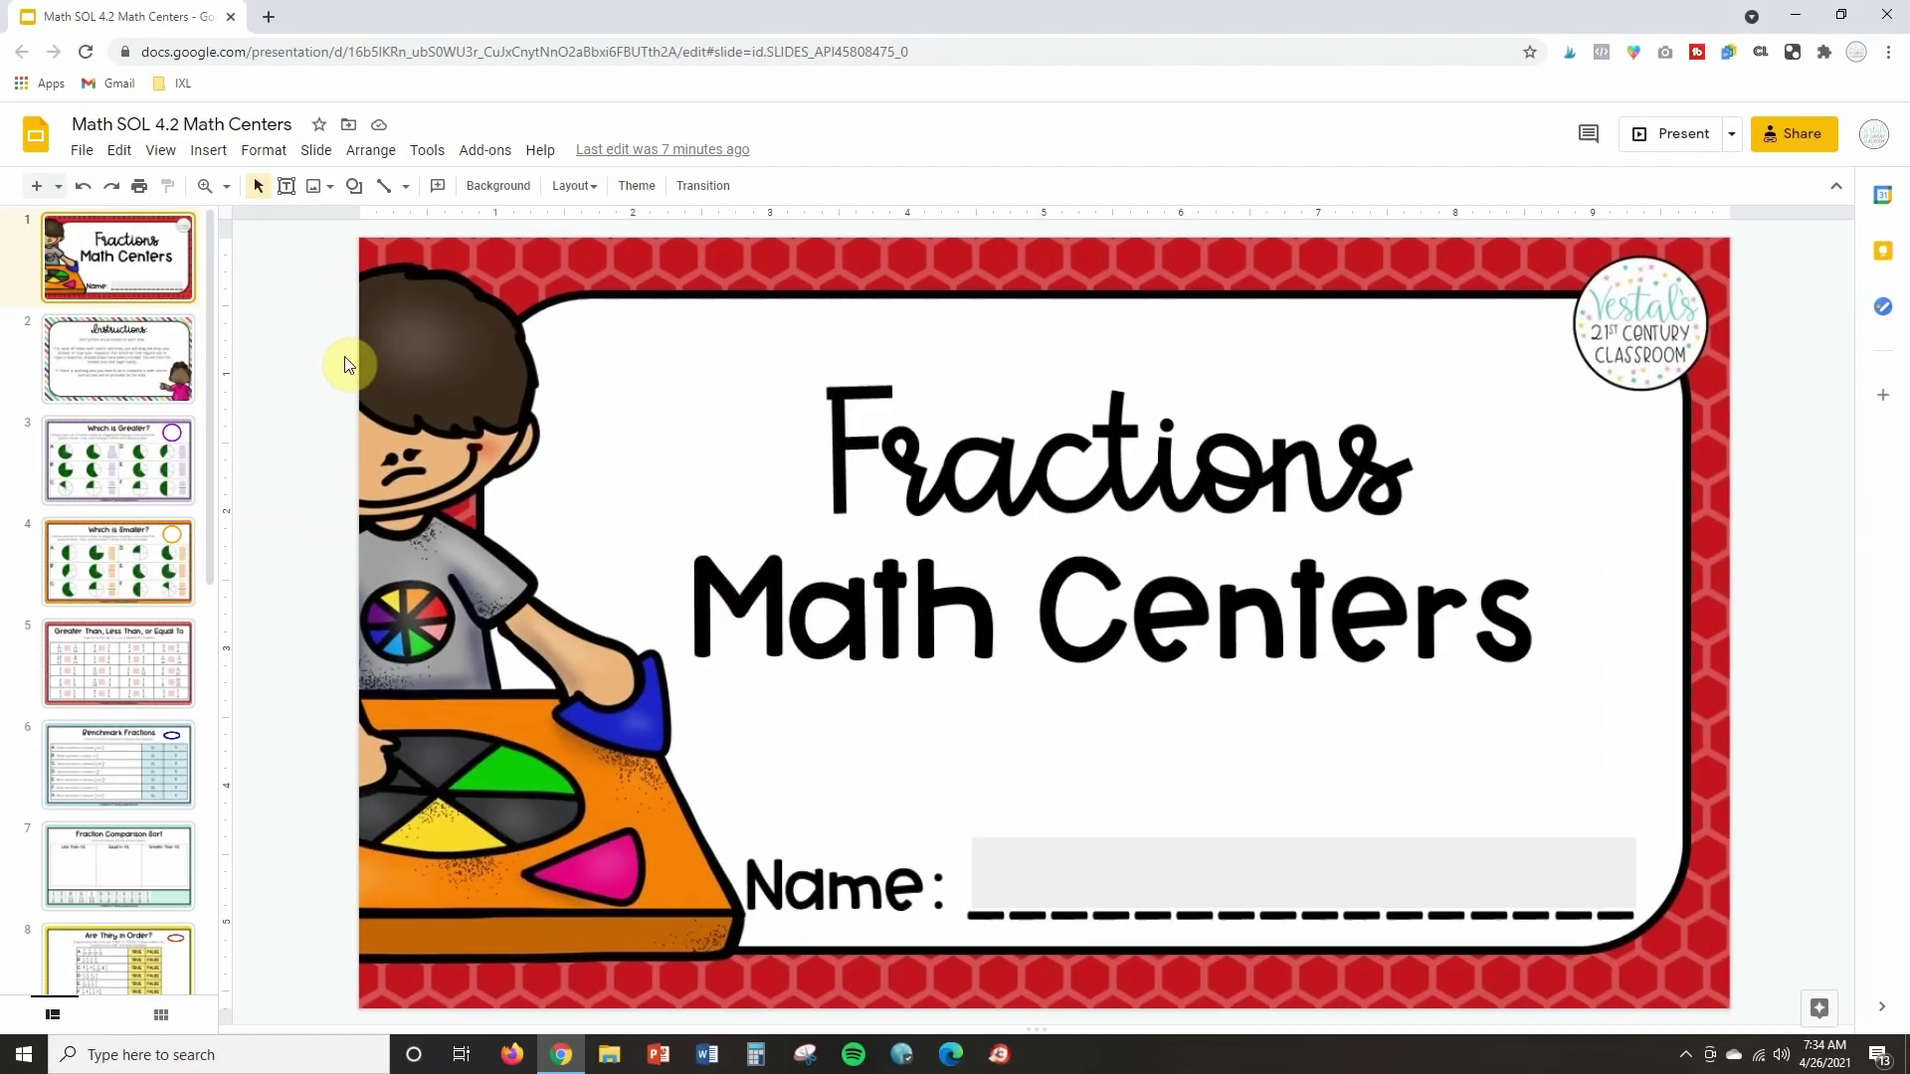
Step: Advance three slides to Roll Equivalent Fractions and open a new browser tab
key(Down)
key(Down)
key(Down)
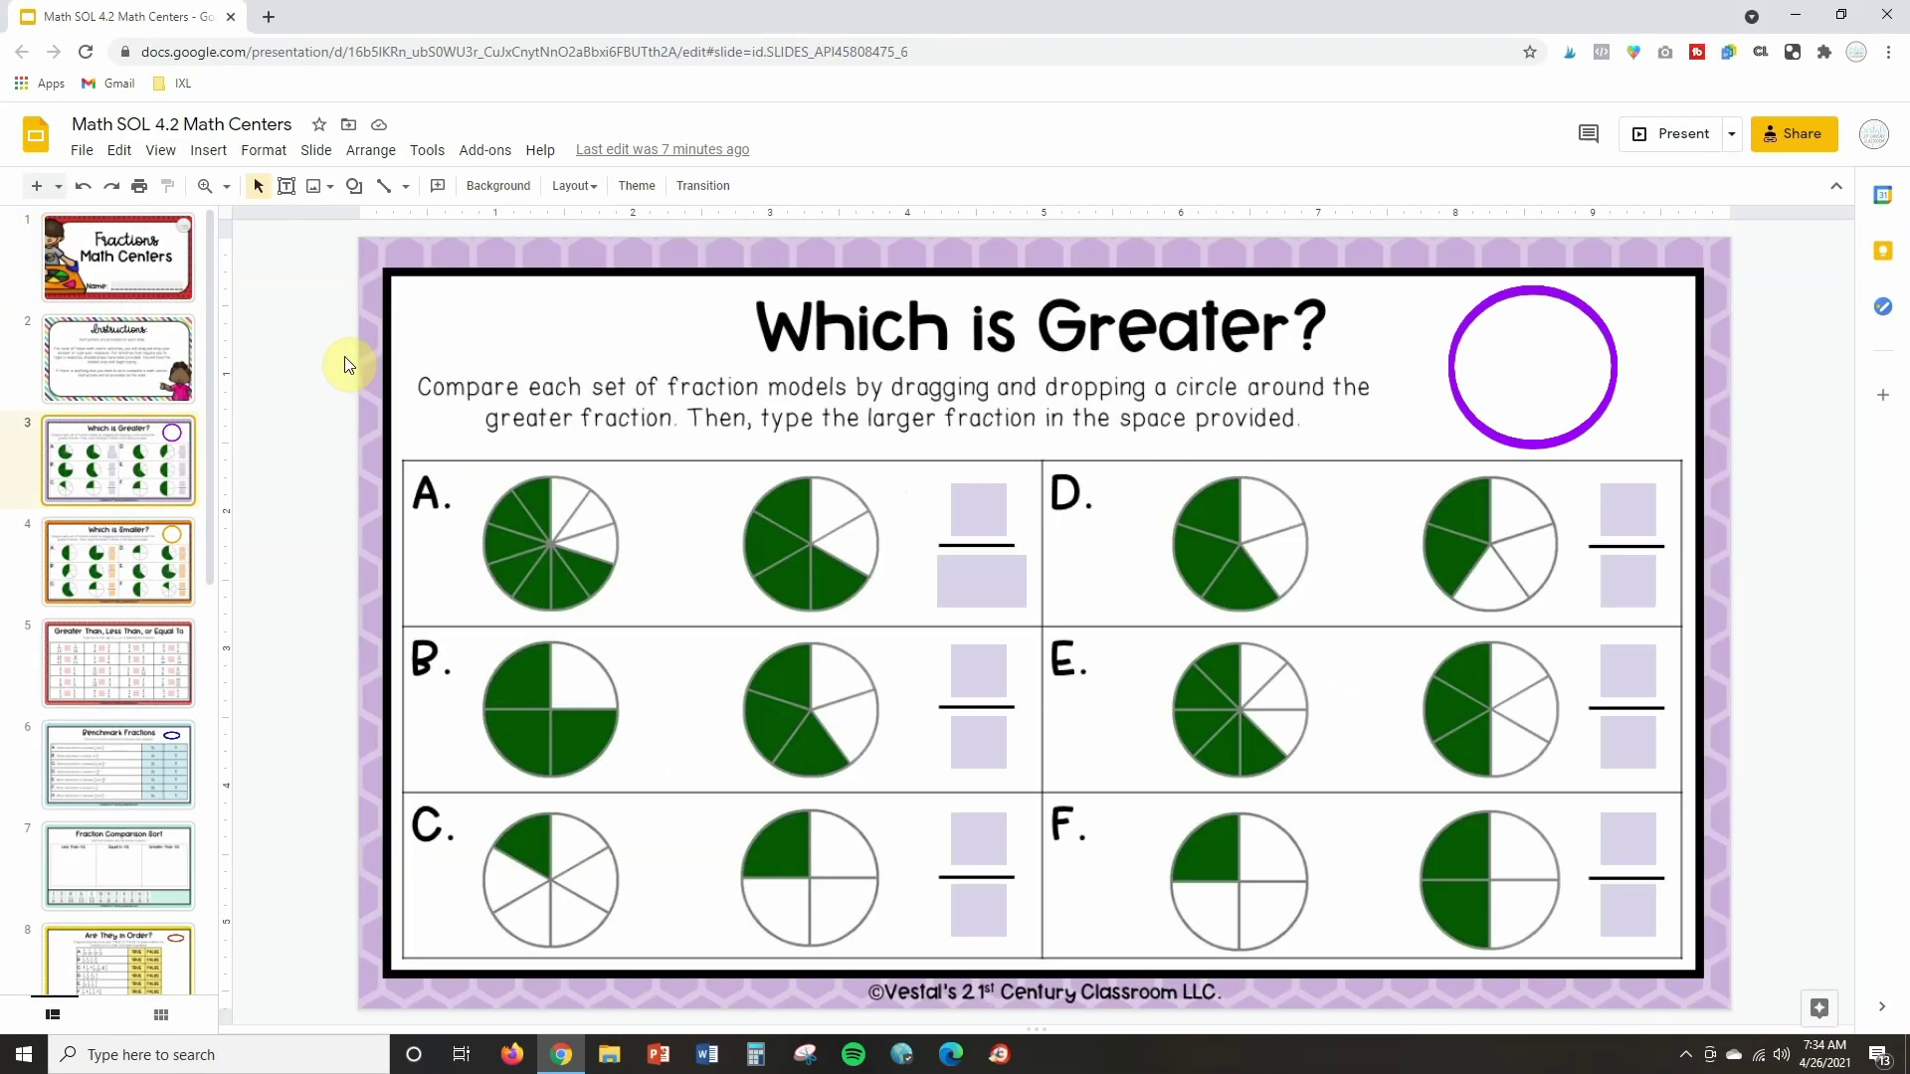
key(Down)
key(Down)
key(Down)
key(Down)
key(Down)
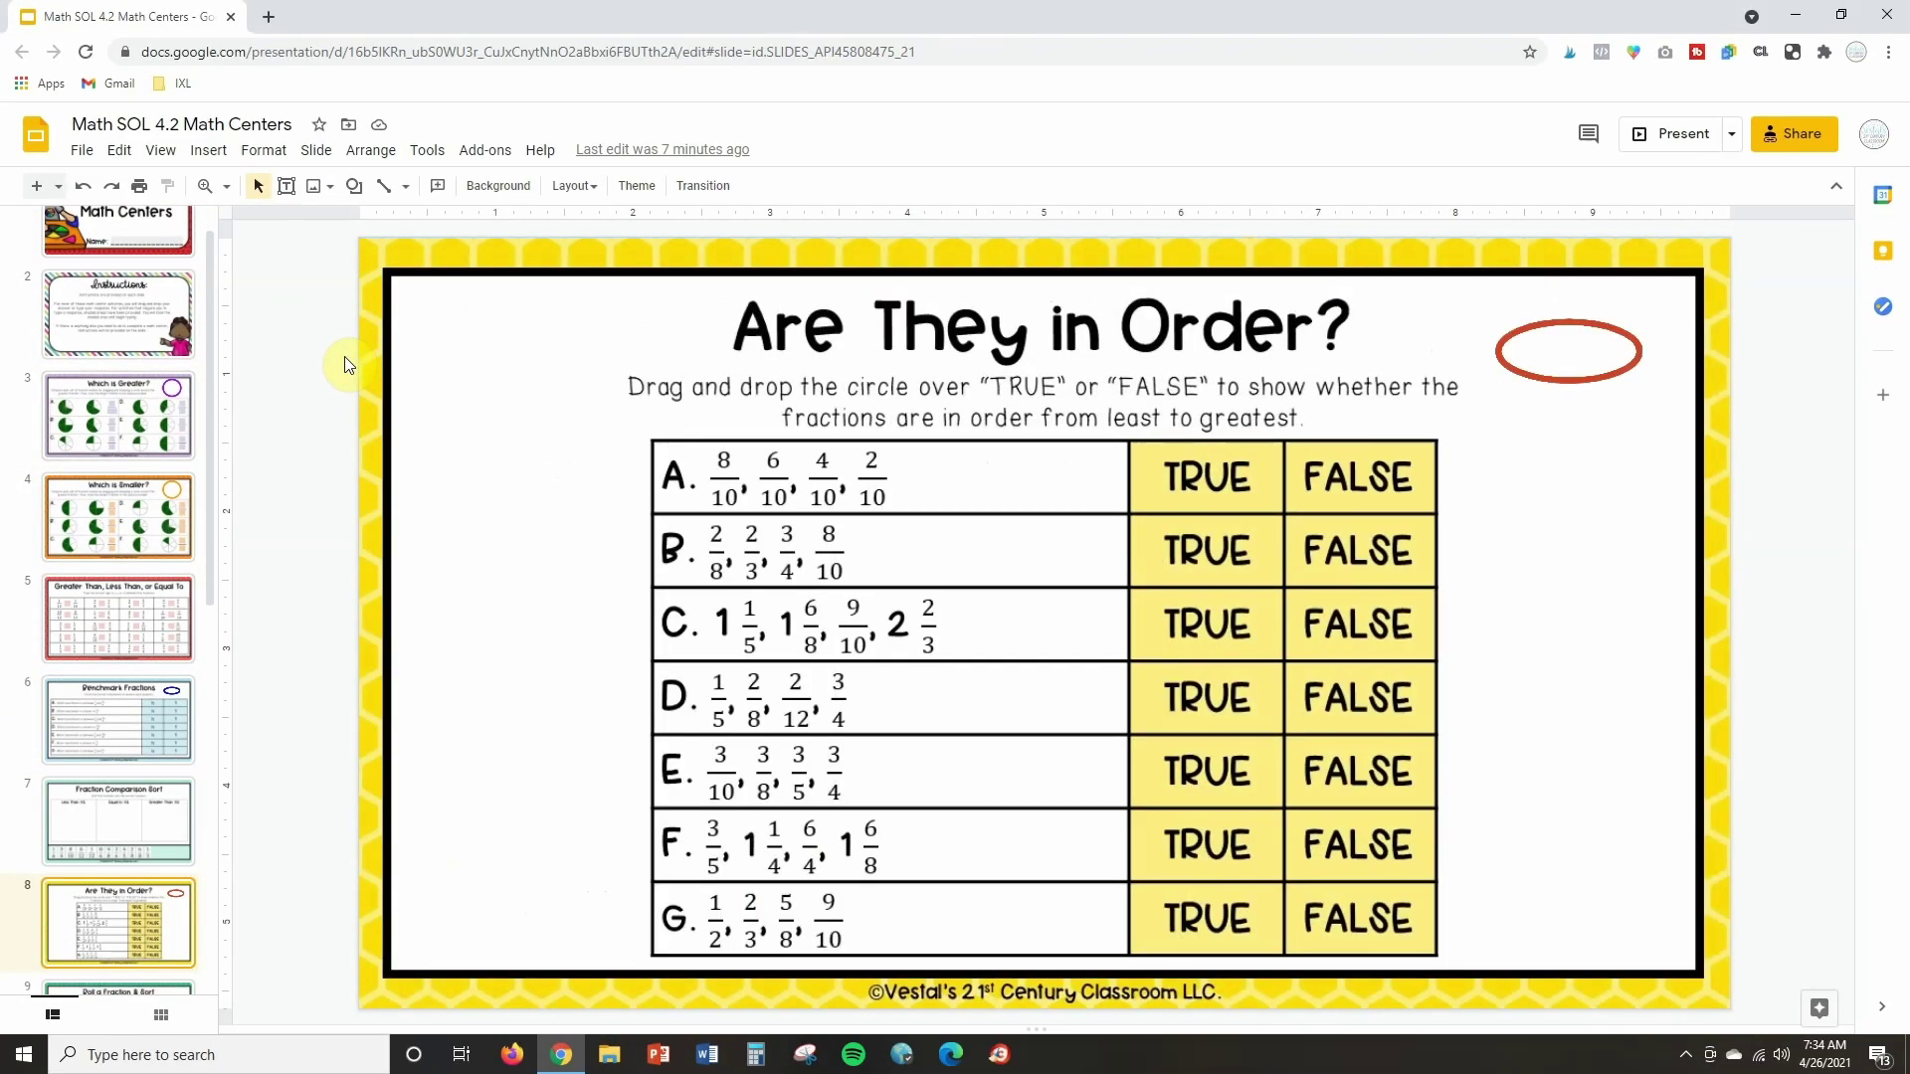
key(Down)
key(Down)
key(Down)
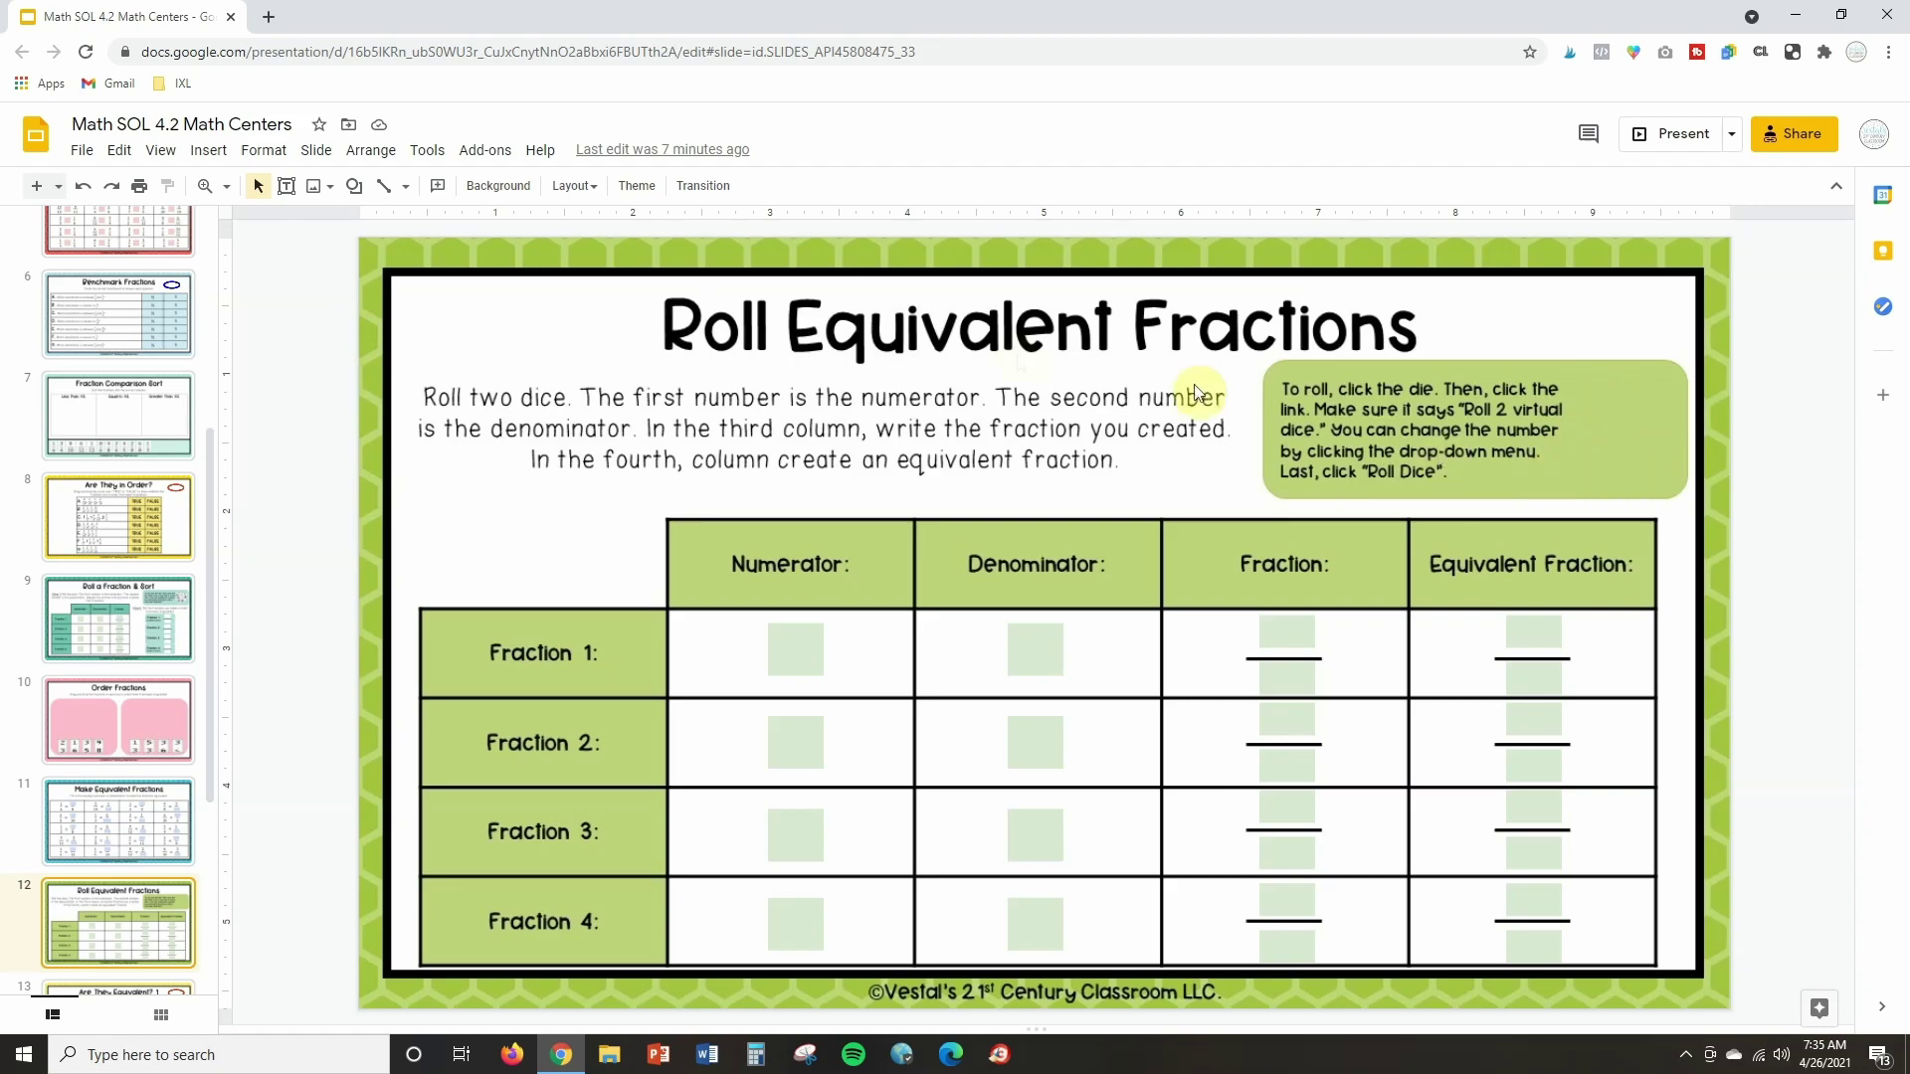
click(269, 17)
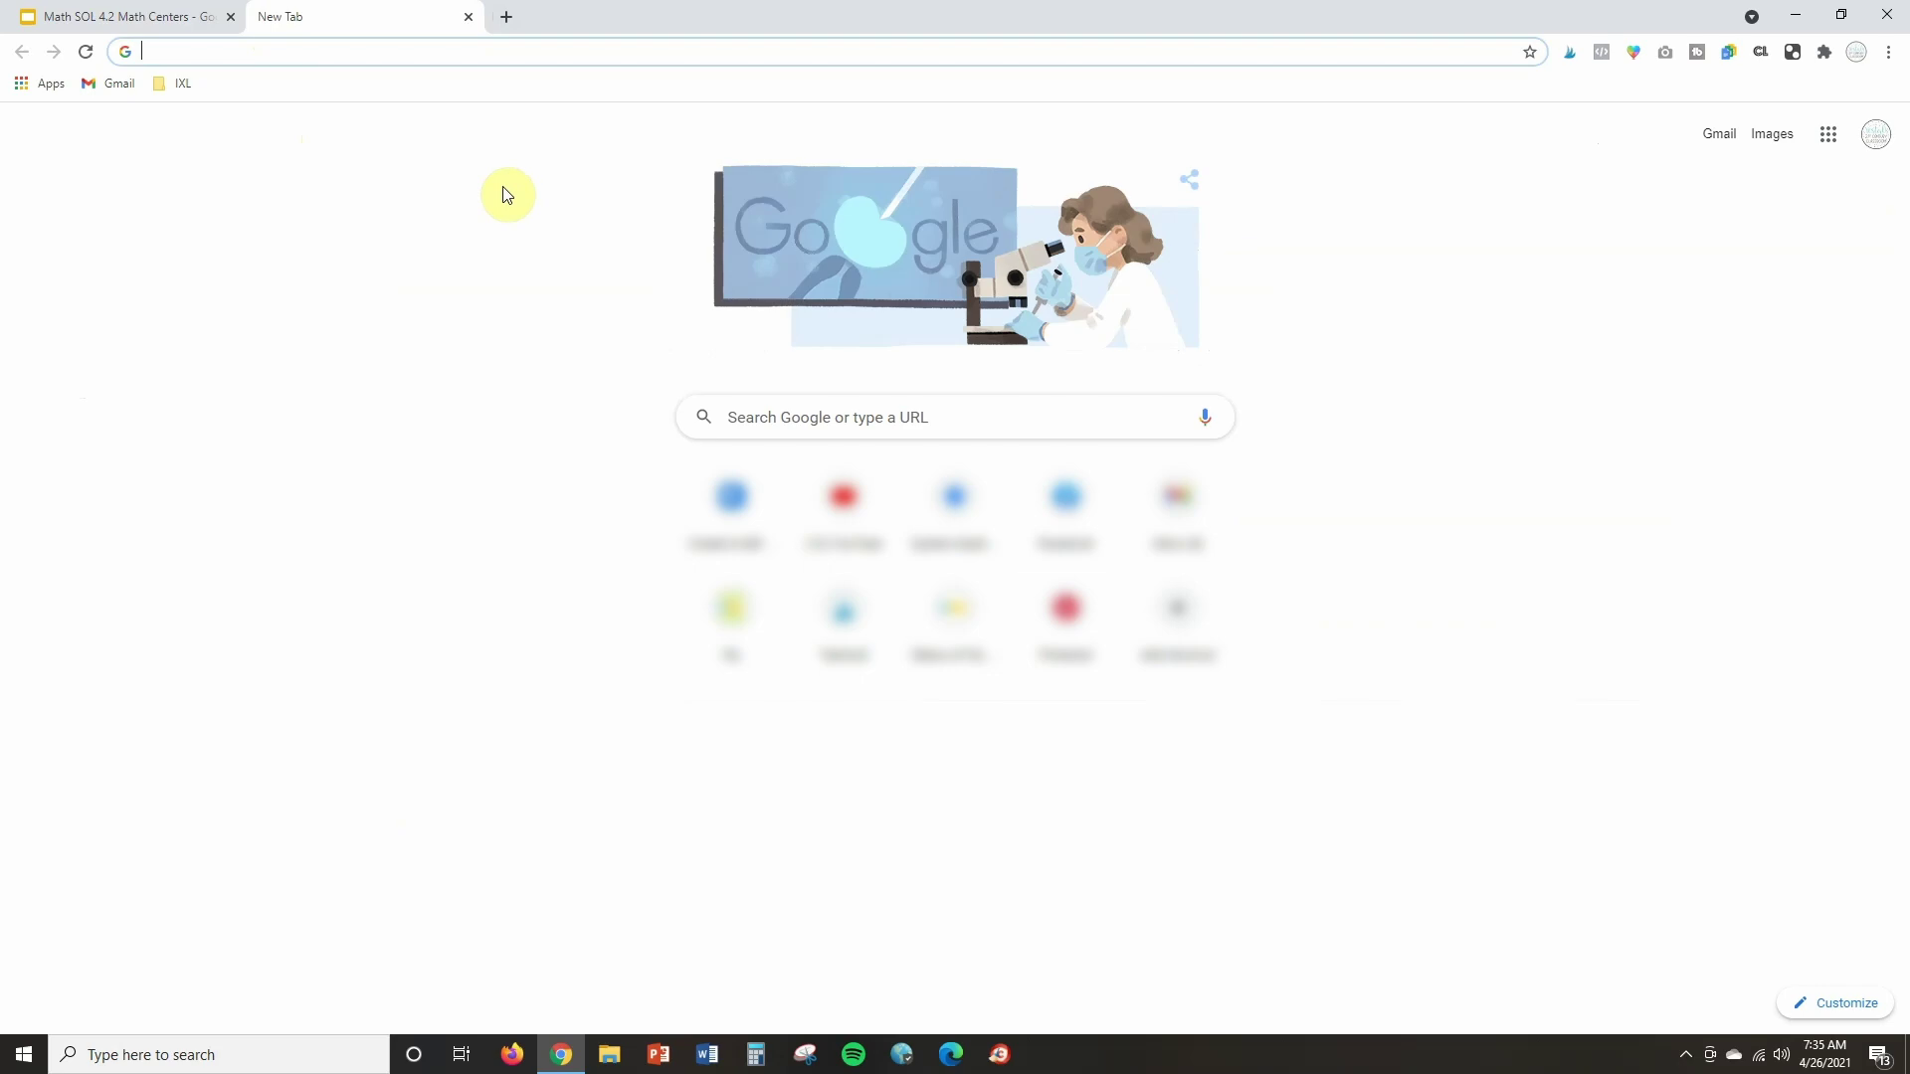
Step: Copy the first white die from Google Images 'dice png' results and return to the presentation
text(dice png)
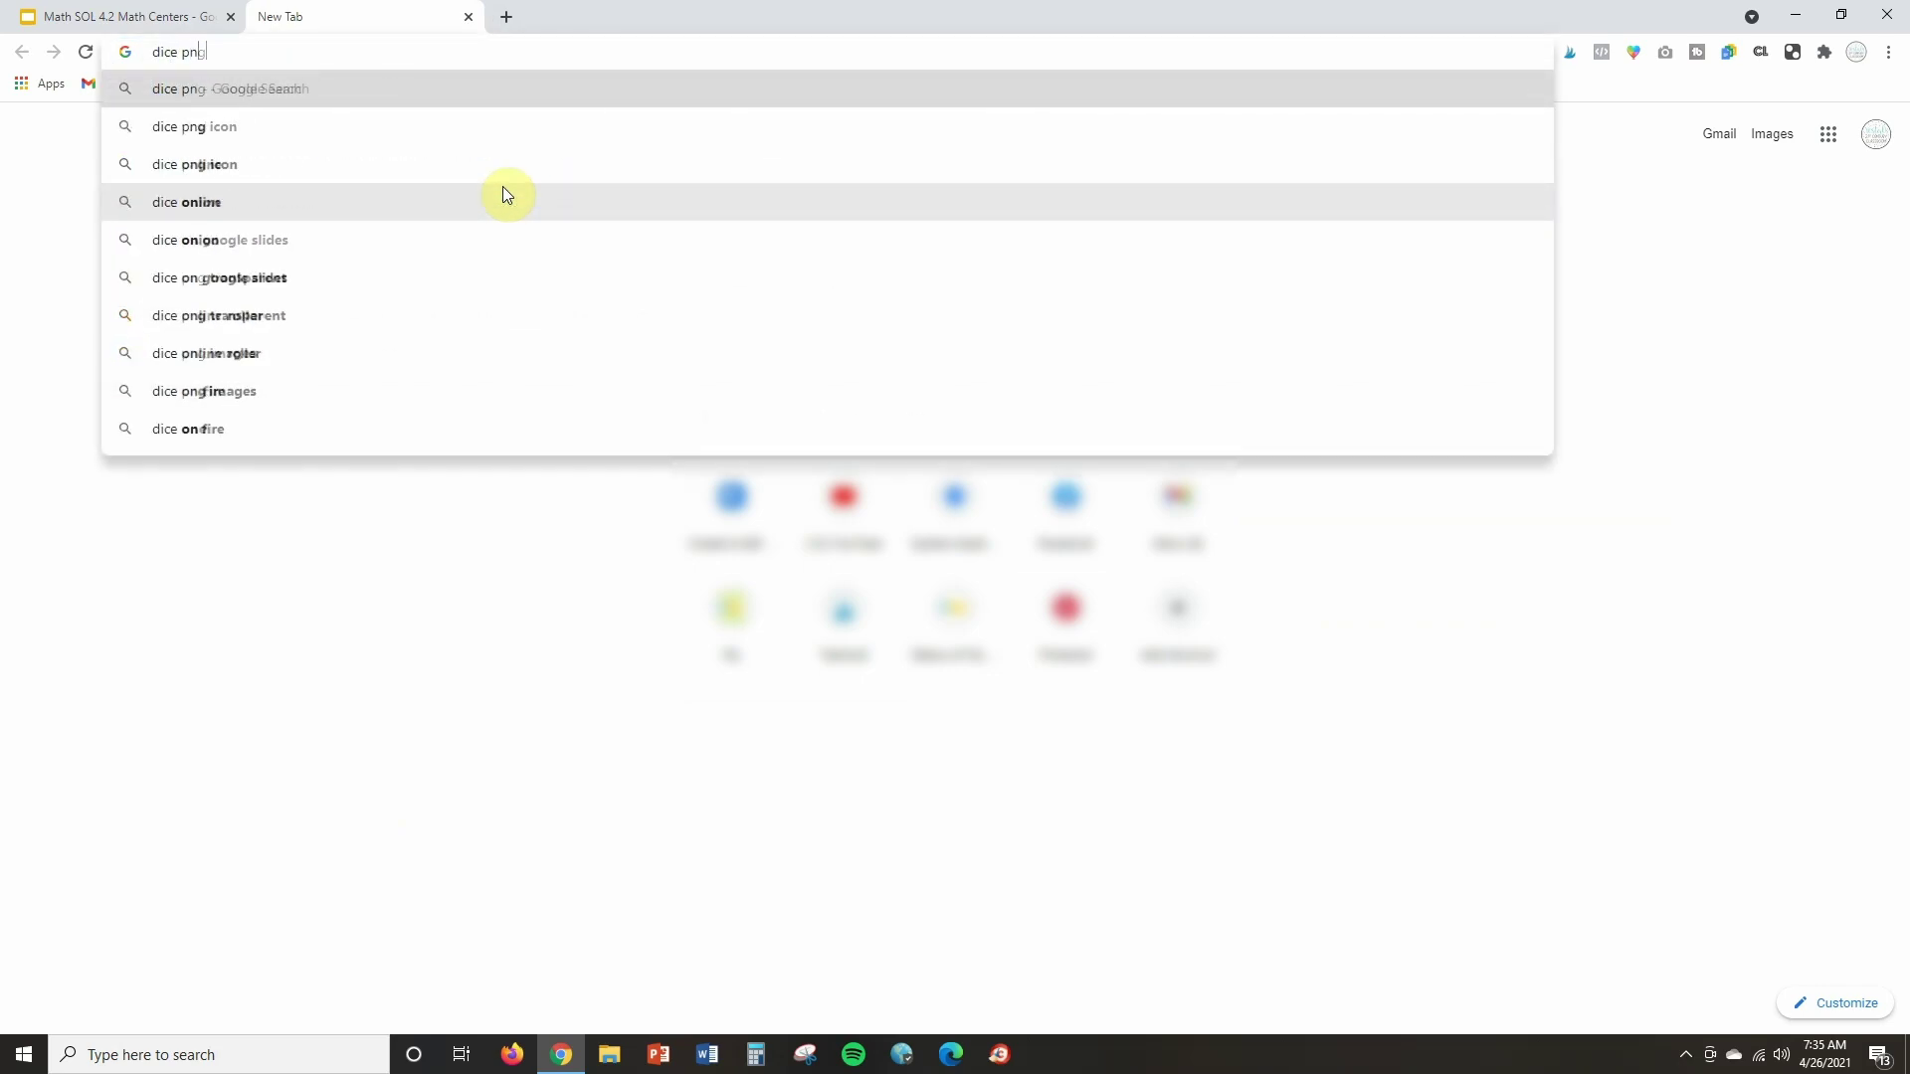
key(Return)
click(287, 209)
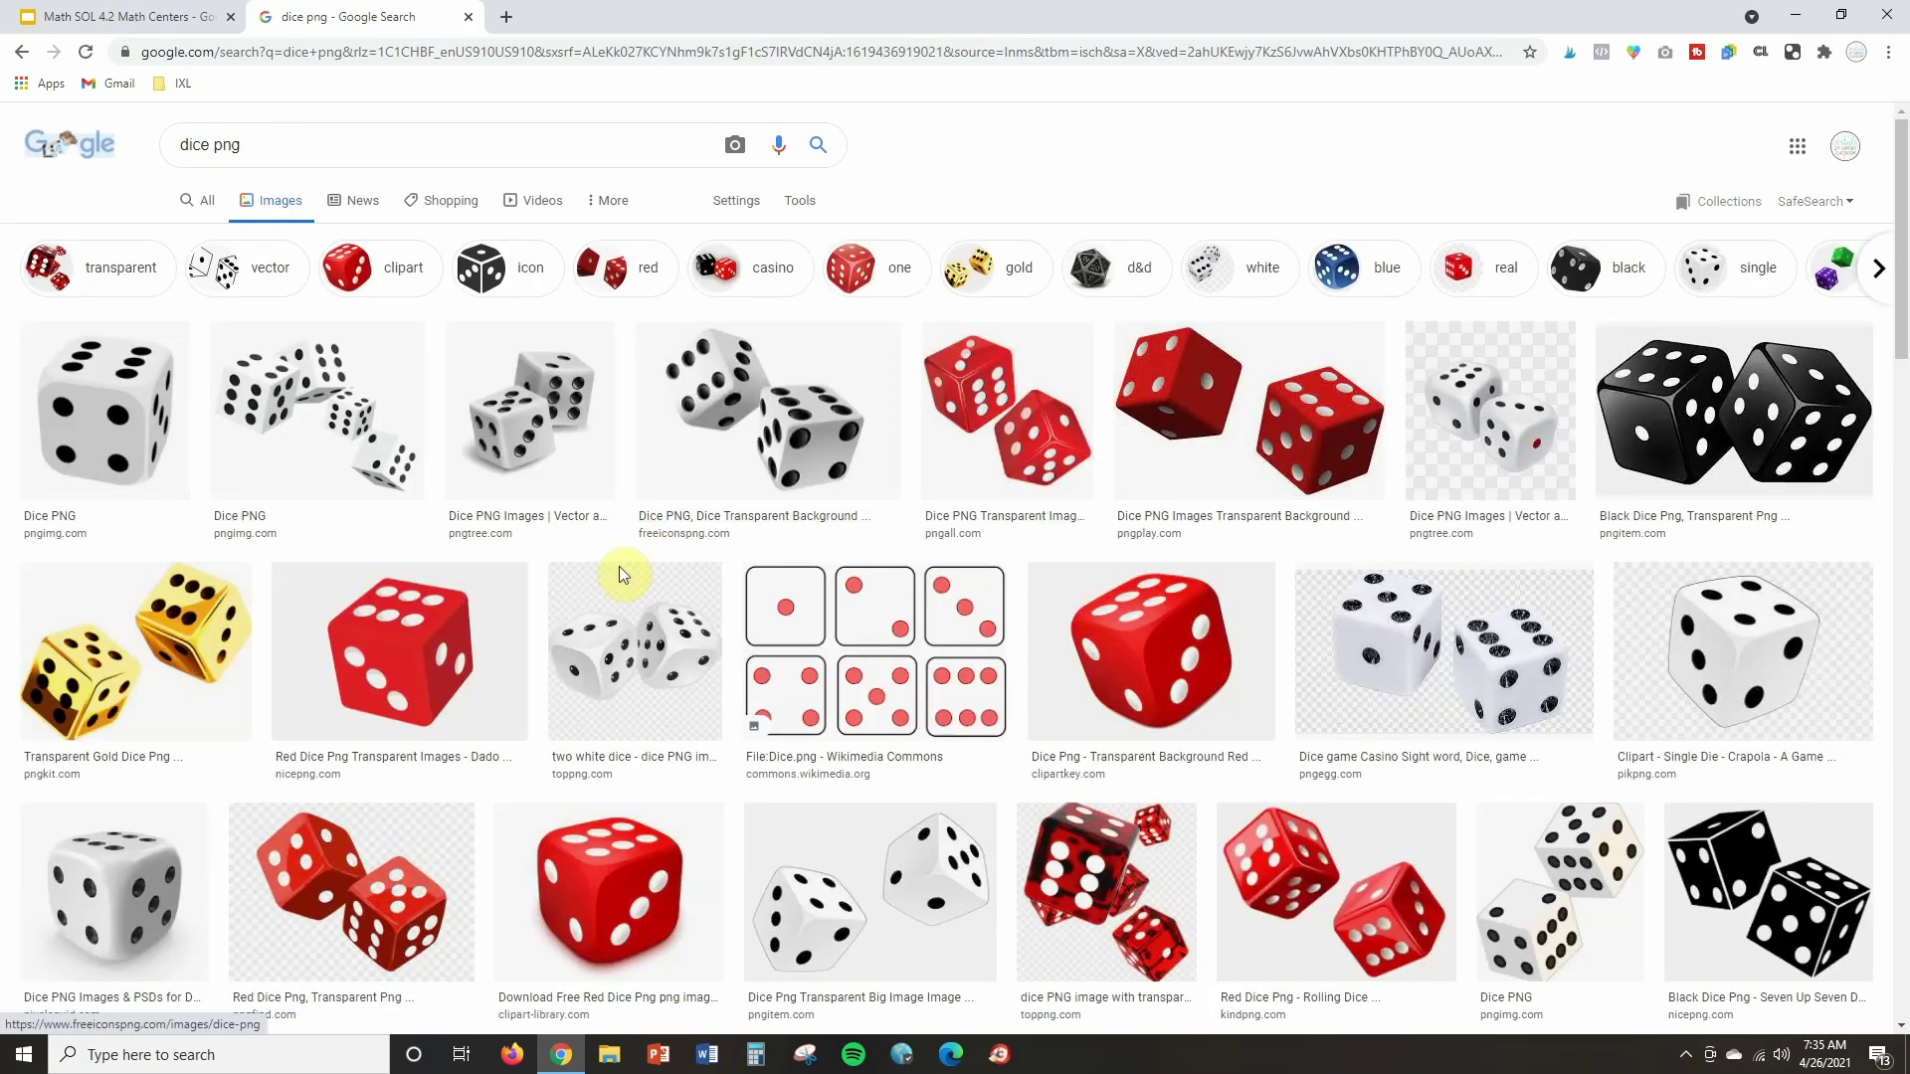
click(127, 426)
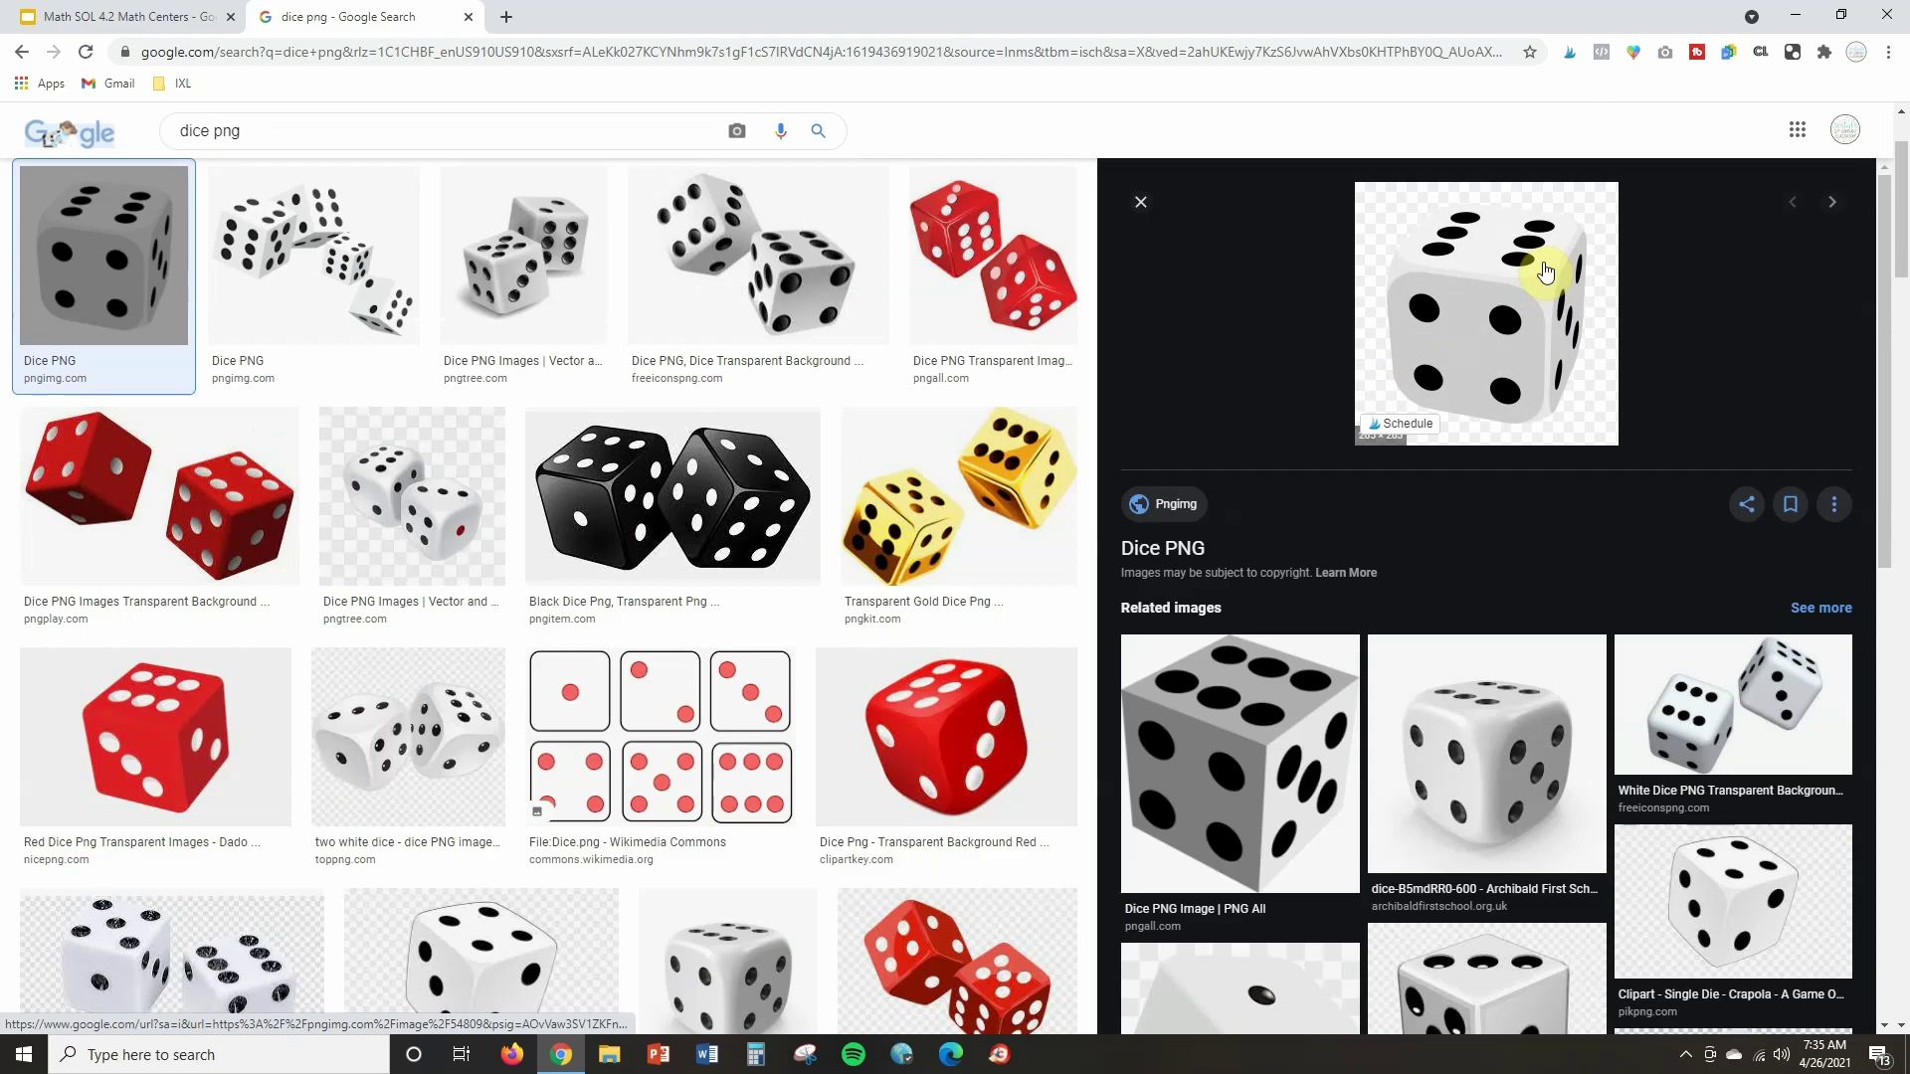
right_click(1544, 261)
click(1612, 495)
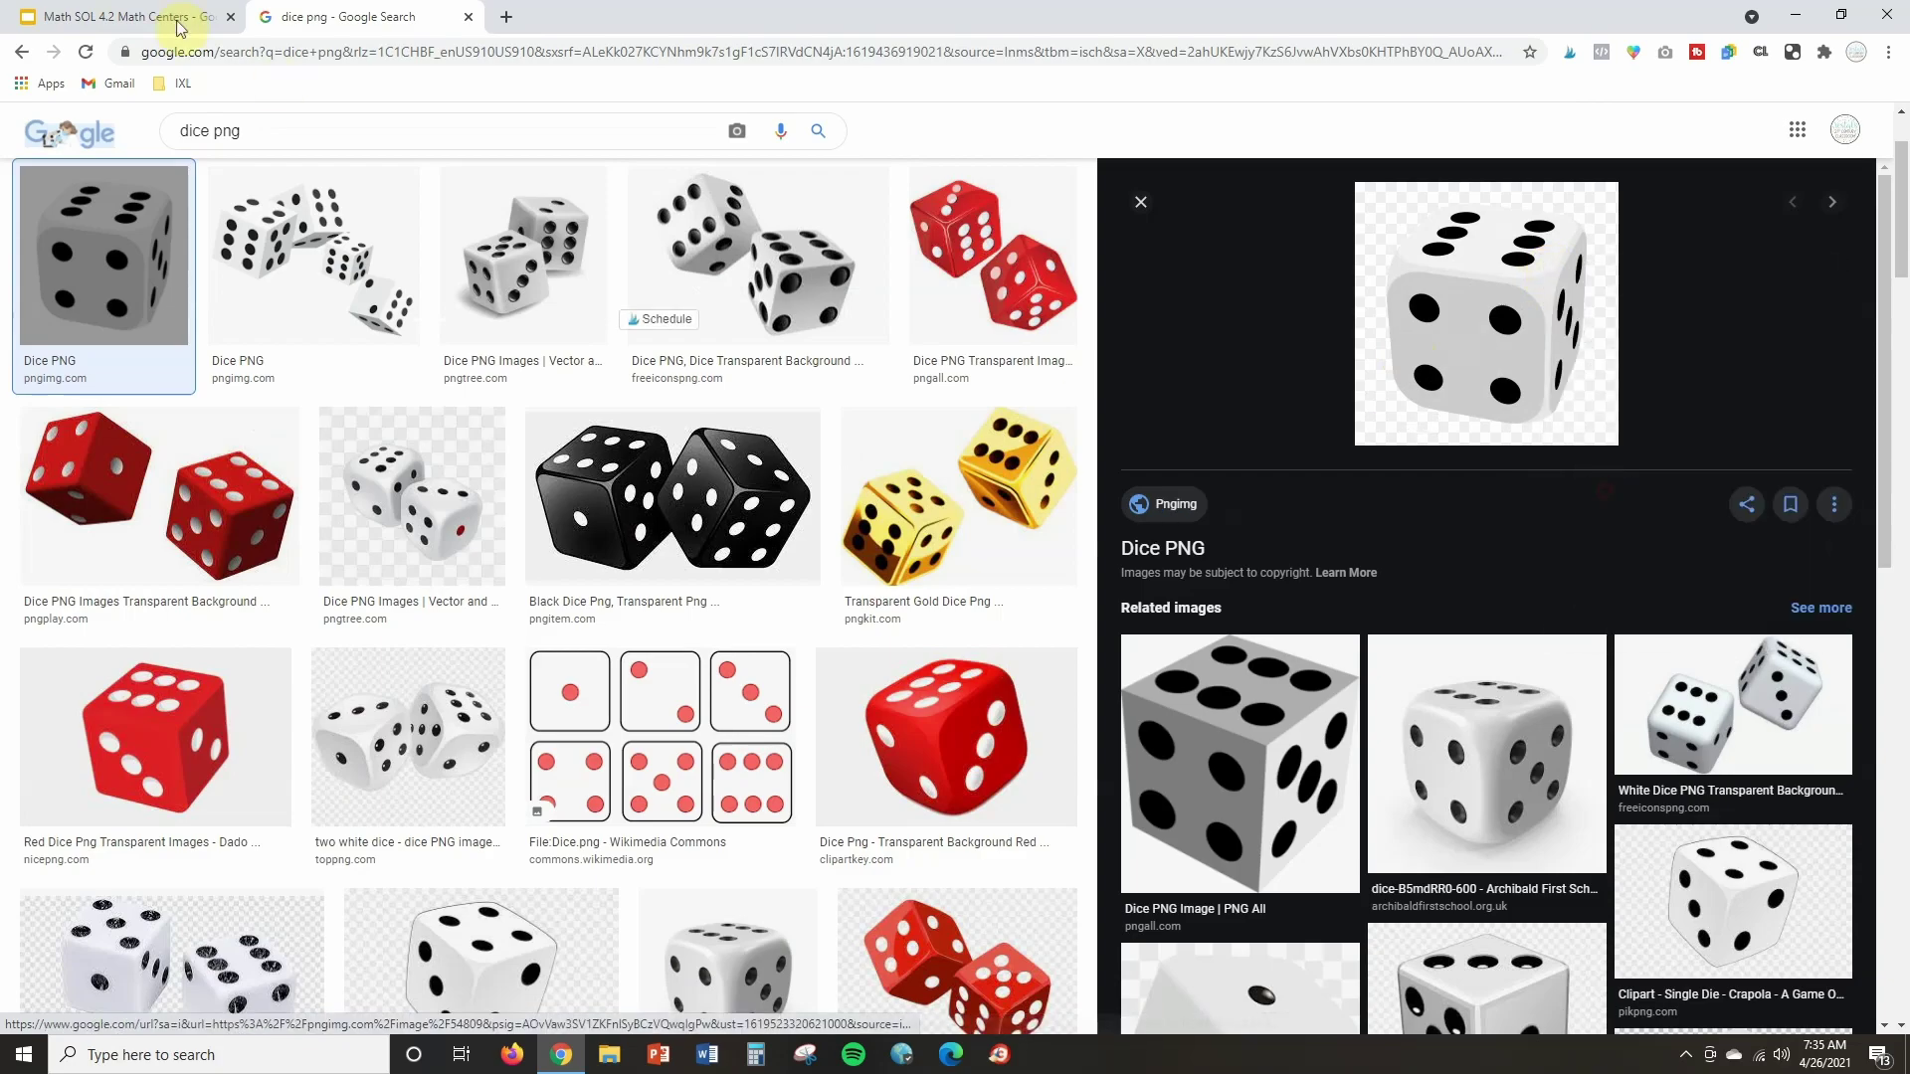
click(96, 10)
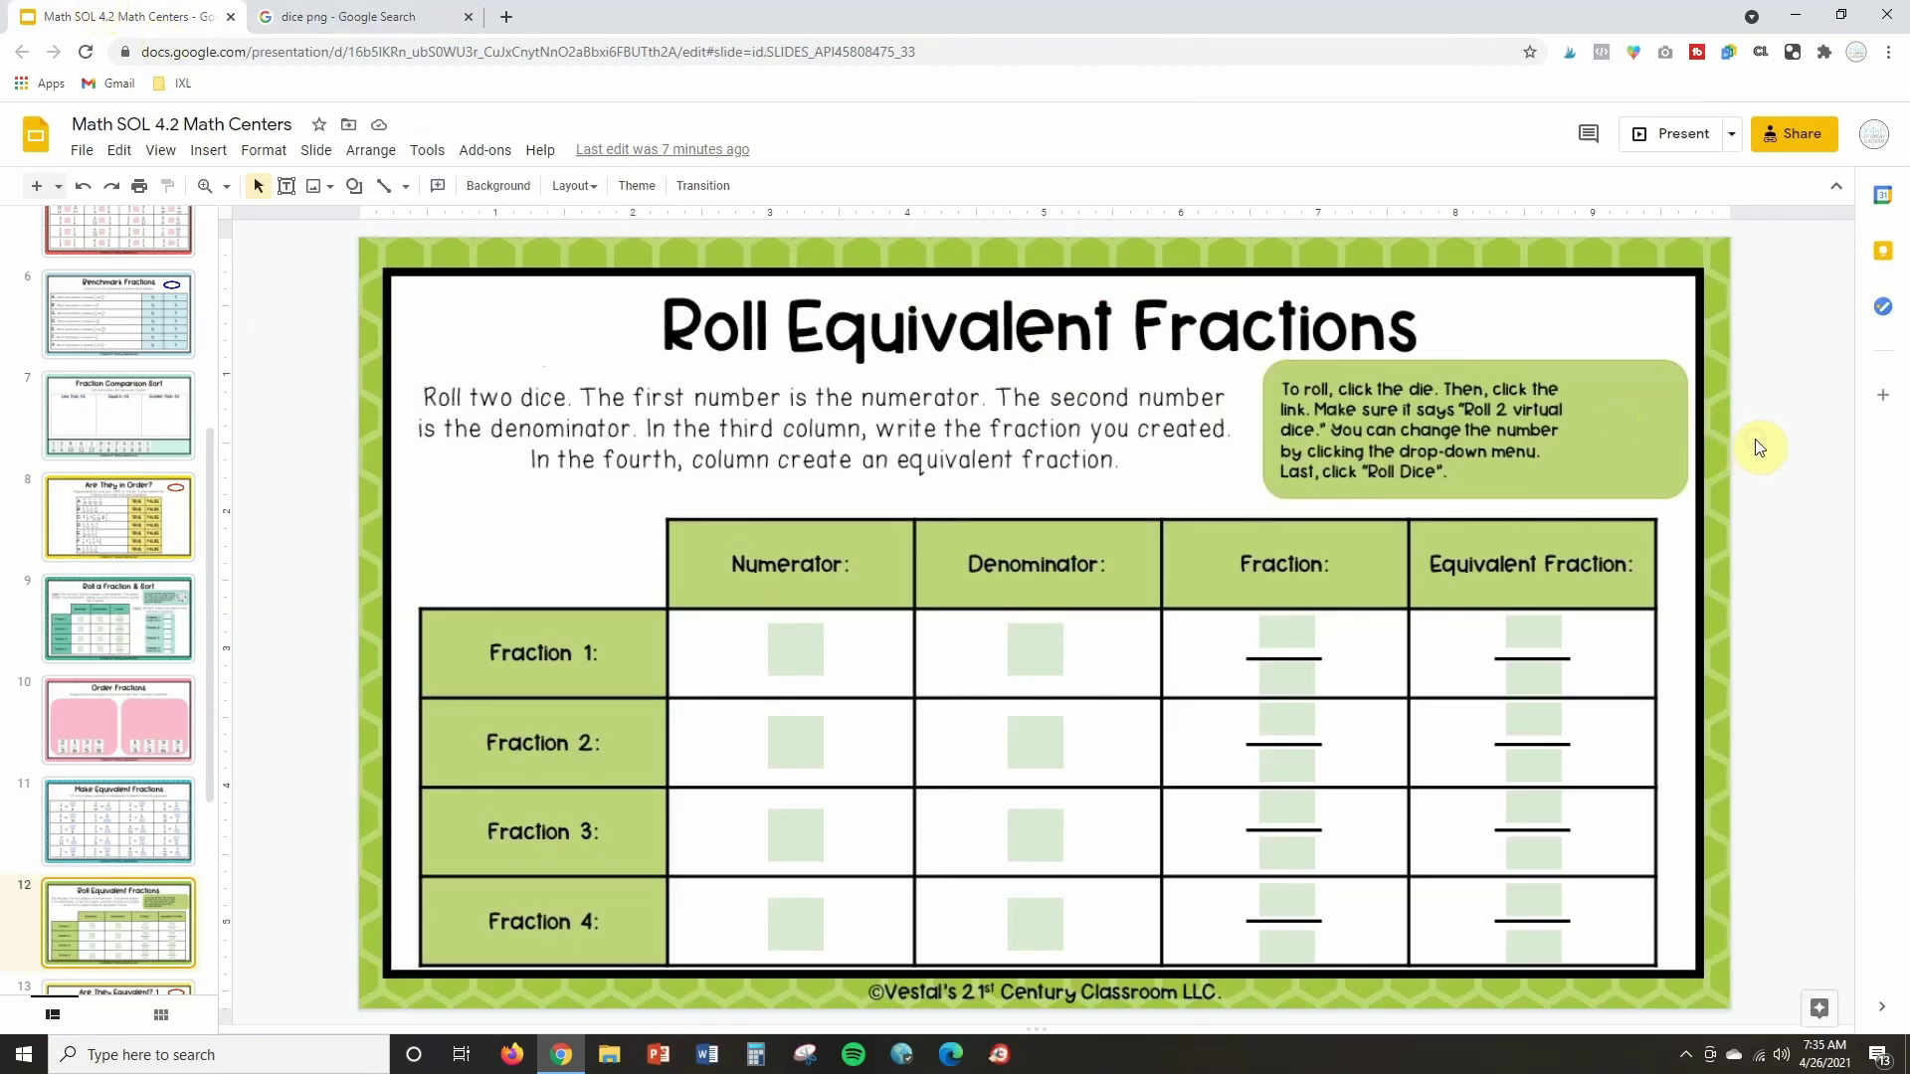
Step: Paste the white die, shrink it, and fit it at the instruction box's right end
key(ctrl+v)
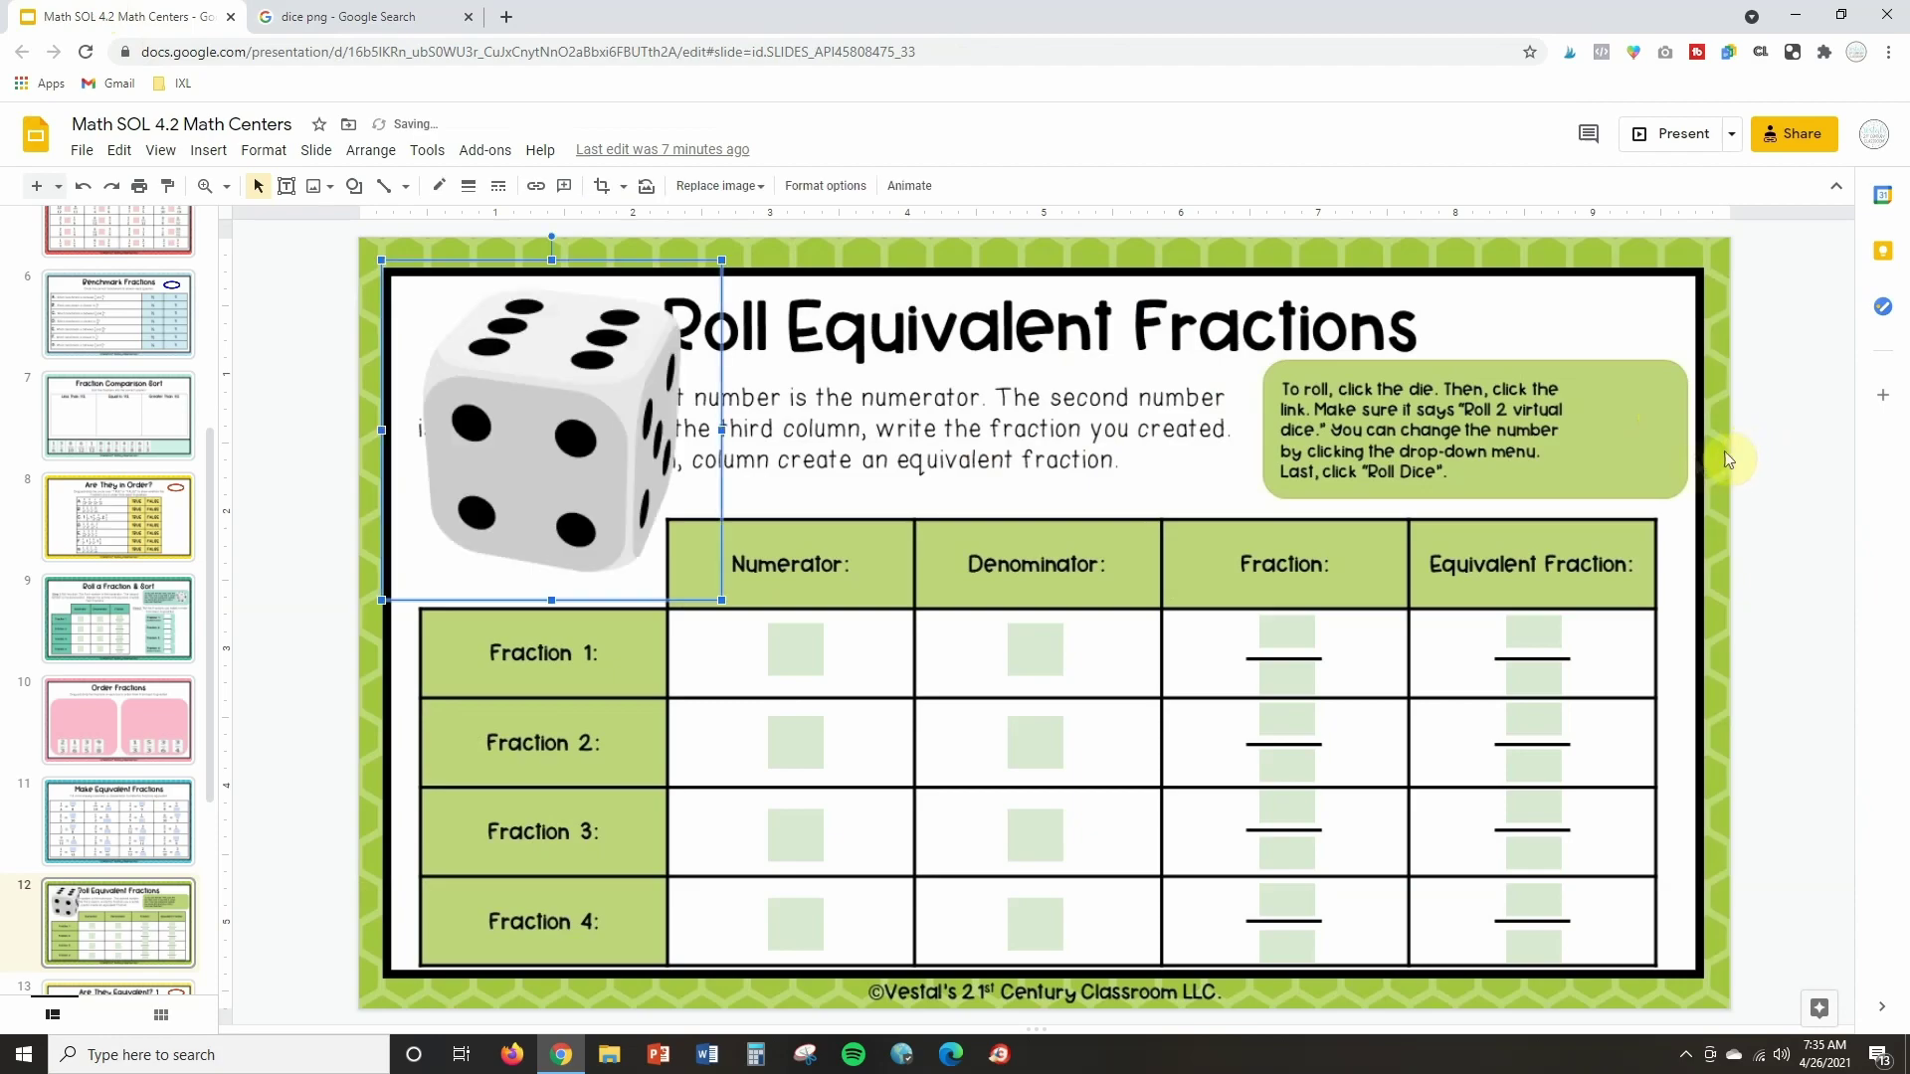
drag(520, 410, 1510, 459)
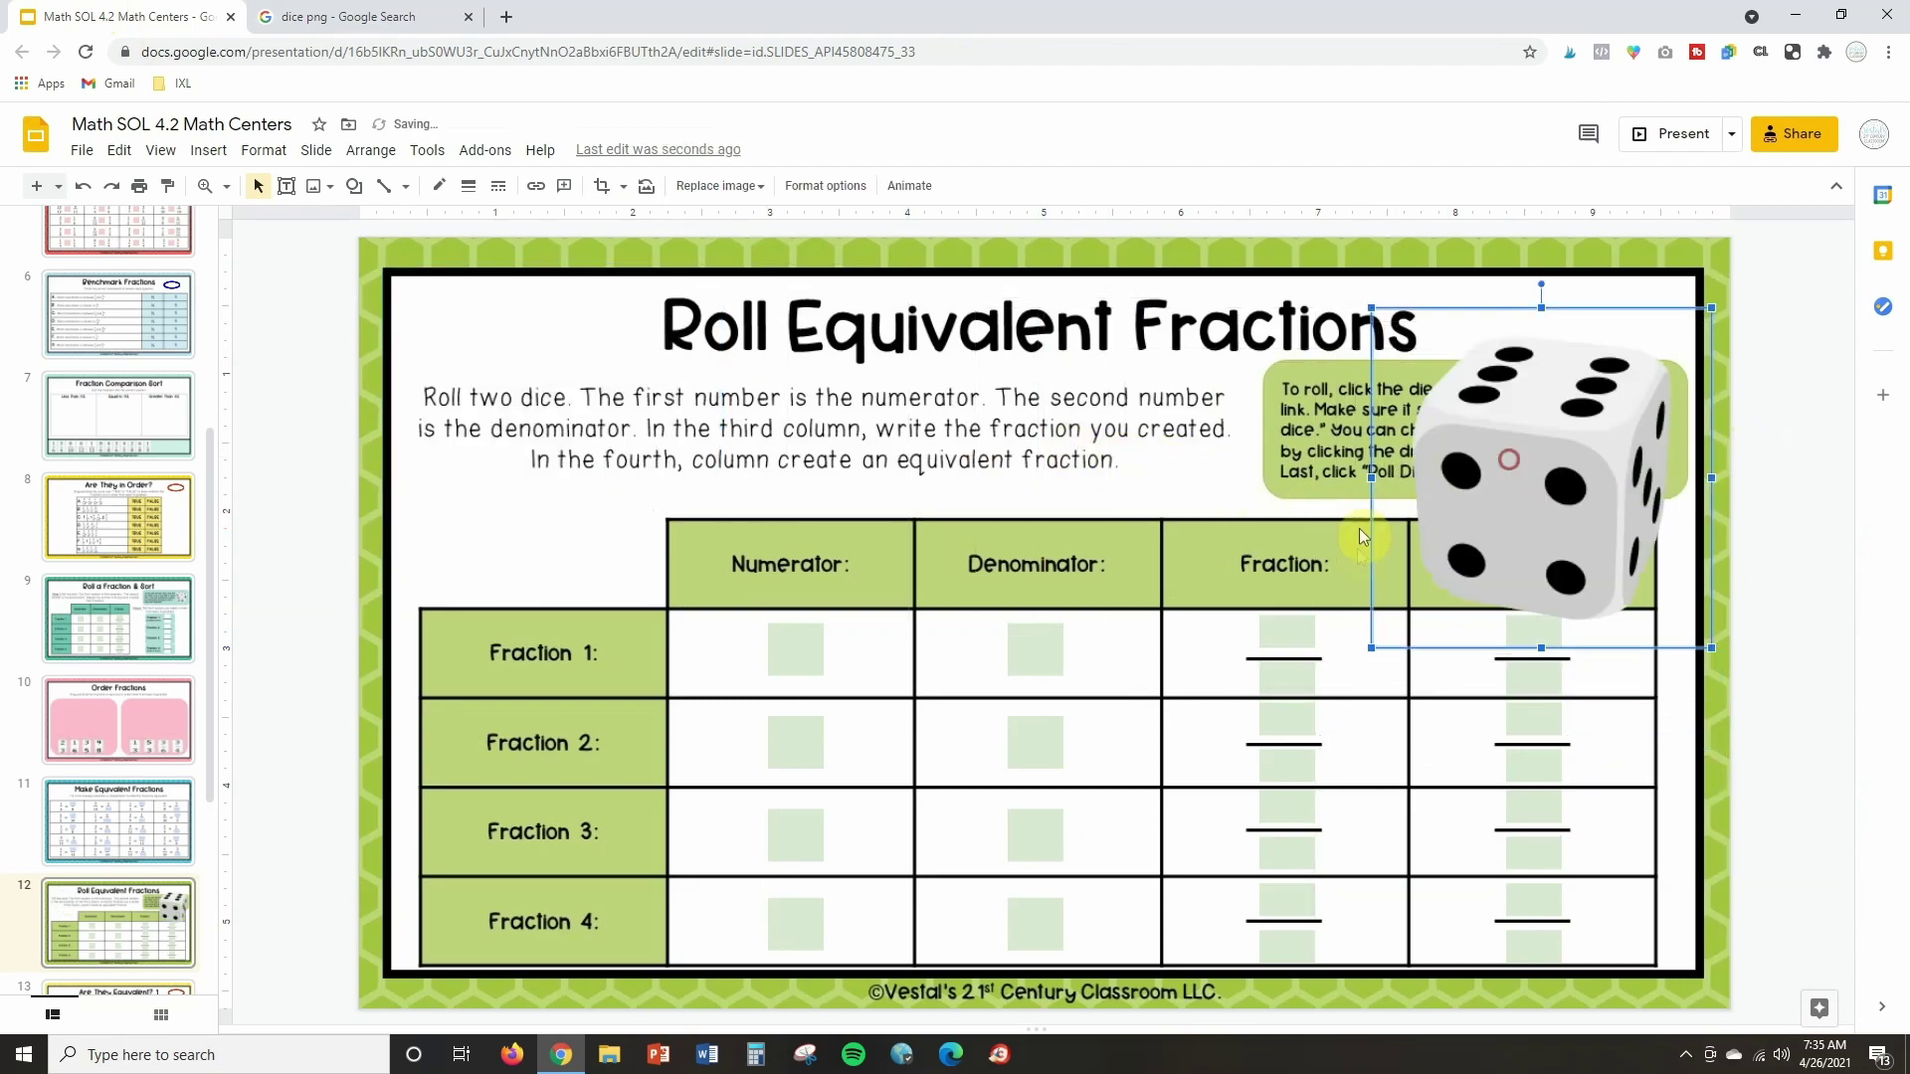
drag(1370, 648, 1486, 534)
drag(1711, 307, 1651, 368)
drag(1566, 470, 1602, 465)
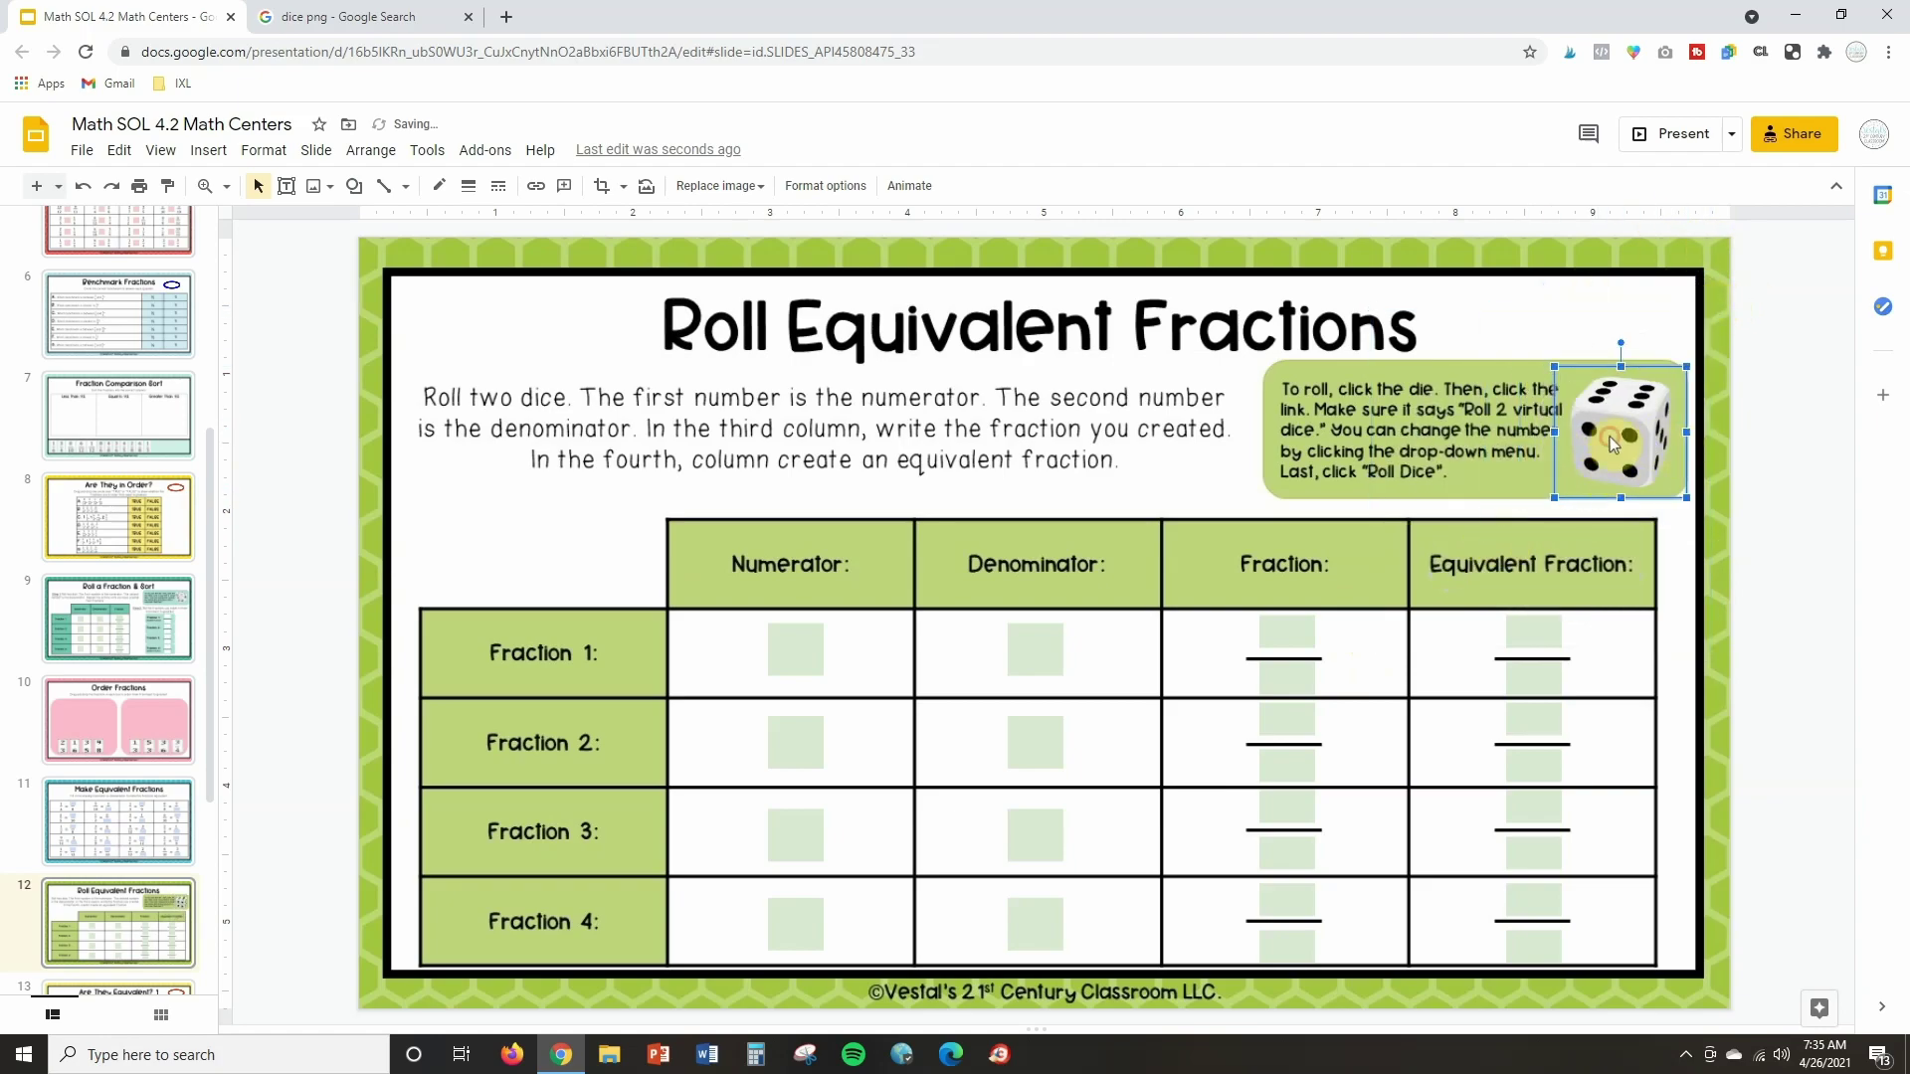
drag(1612, 438, 1614, 447)
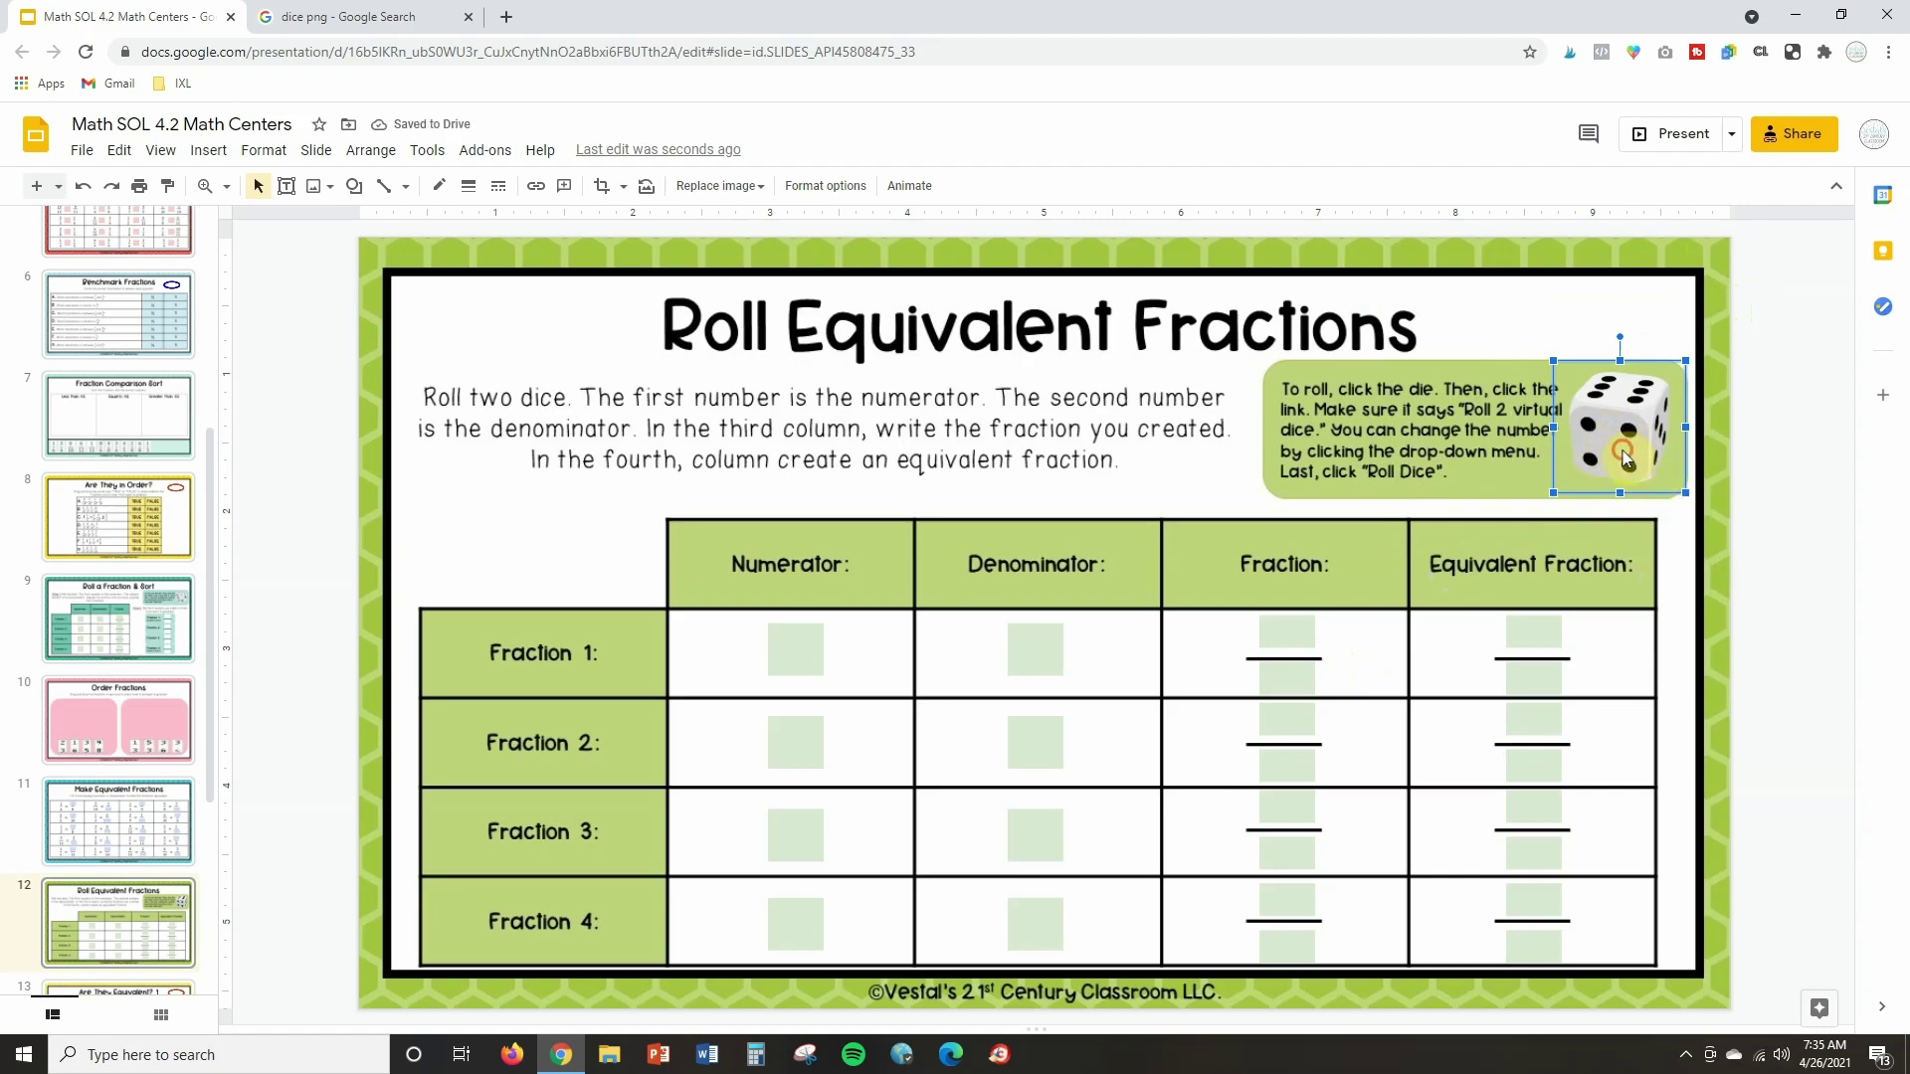
drag(1626, 426, 1630, 430)
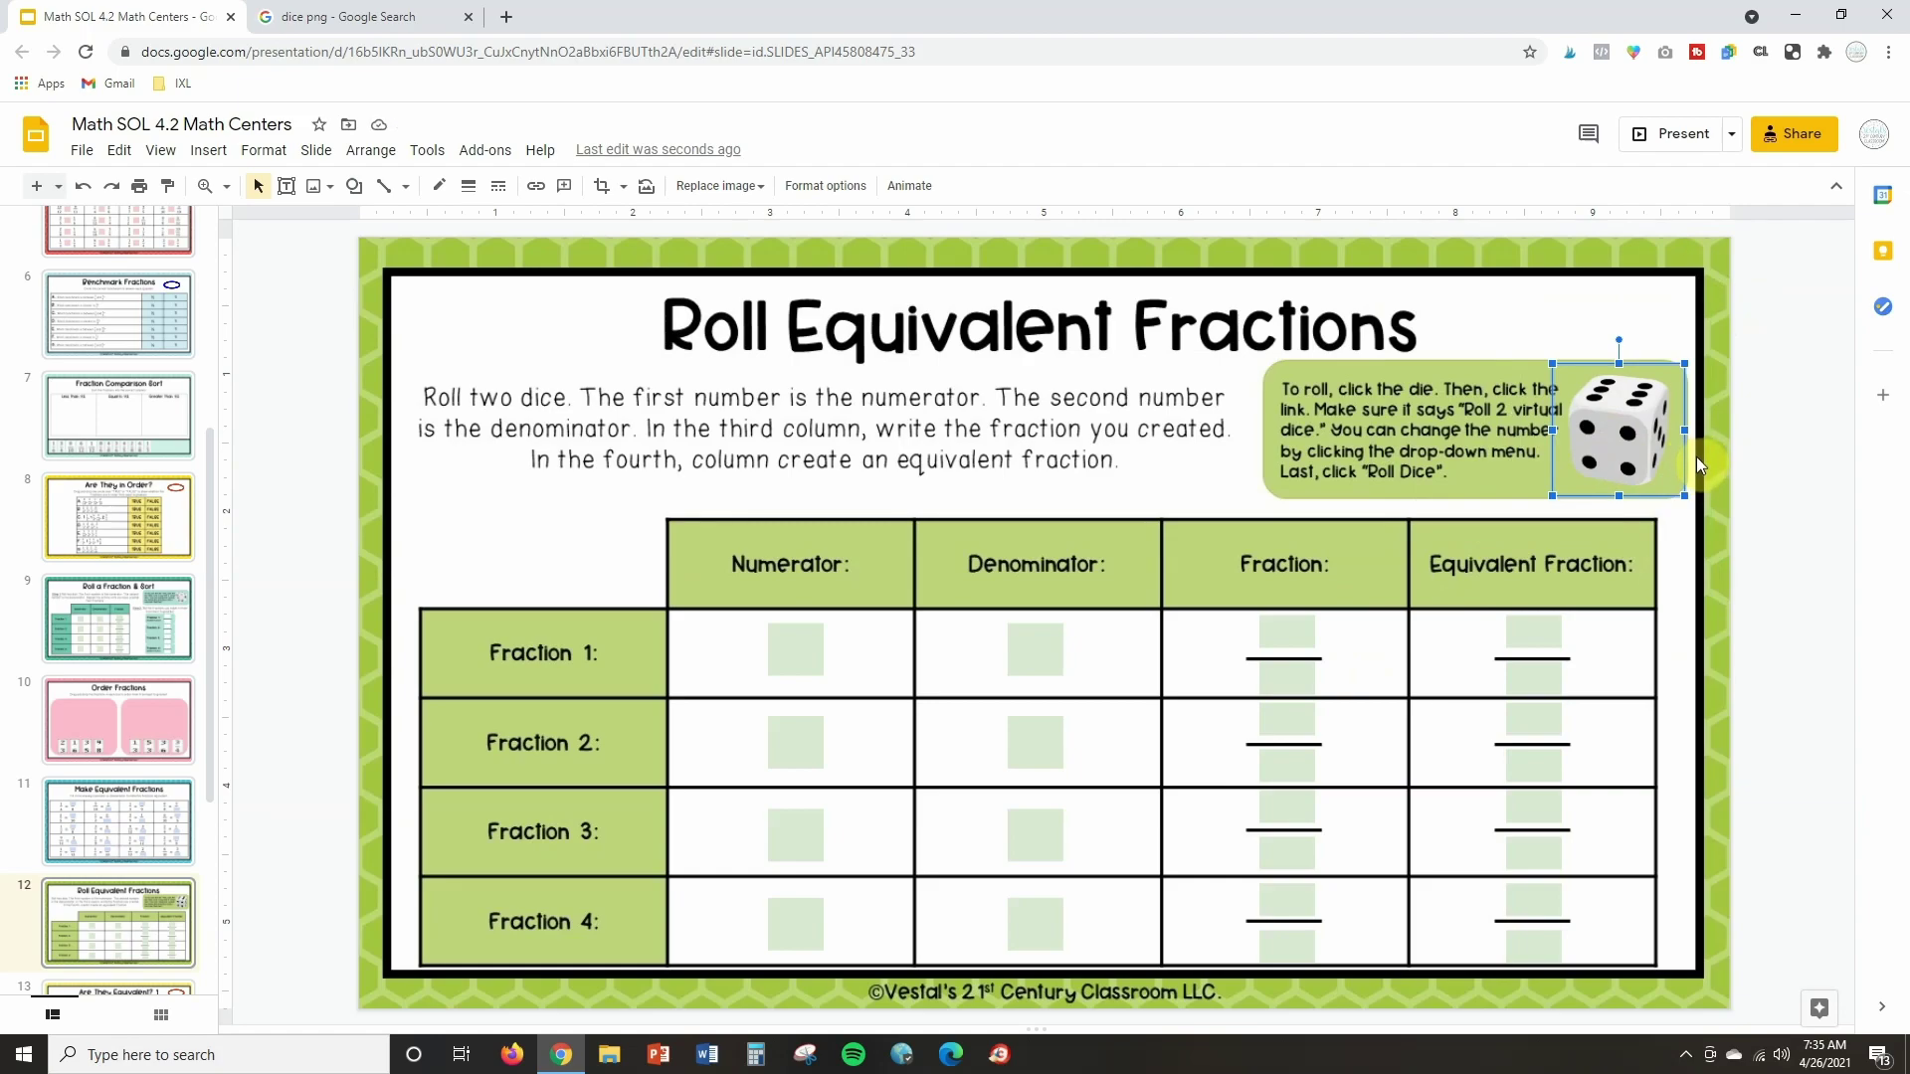
Step: Go to RANDOM.ORG in a new tab and open the Games > Dice Roller page
click(506, 20)
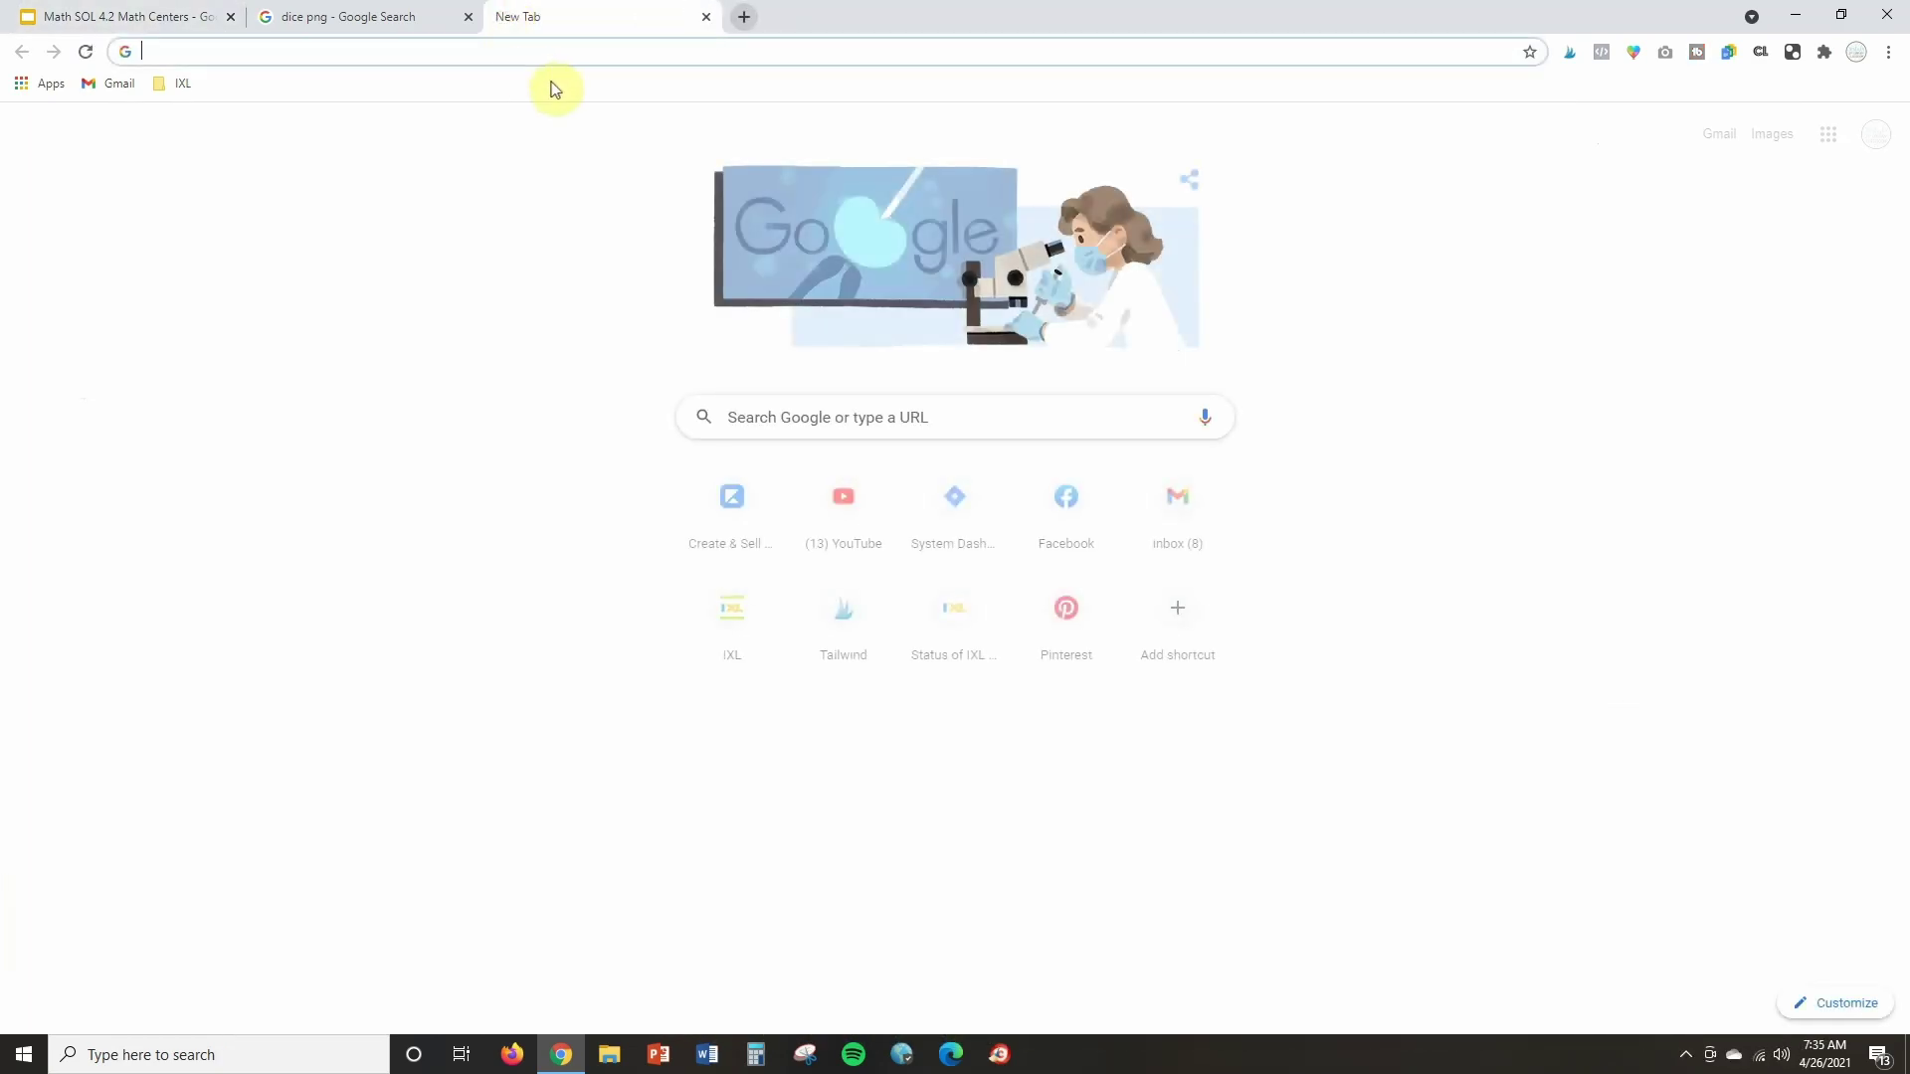
text(ran)
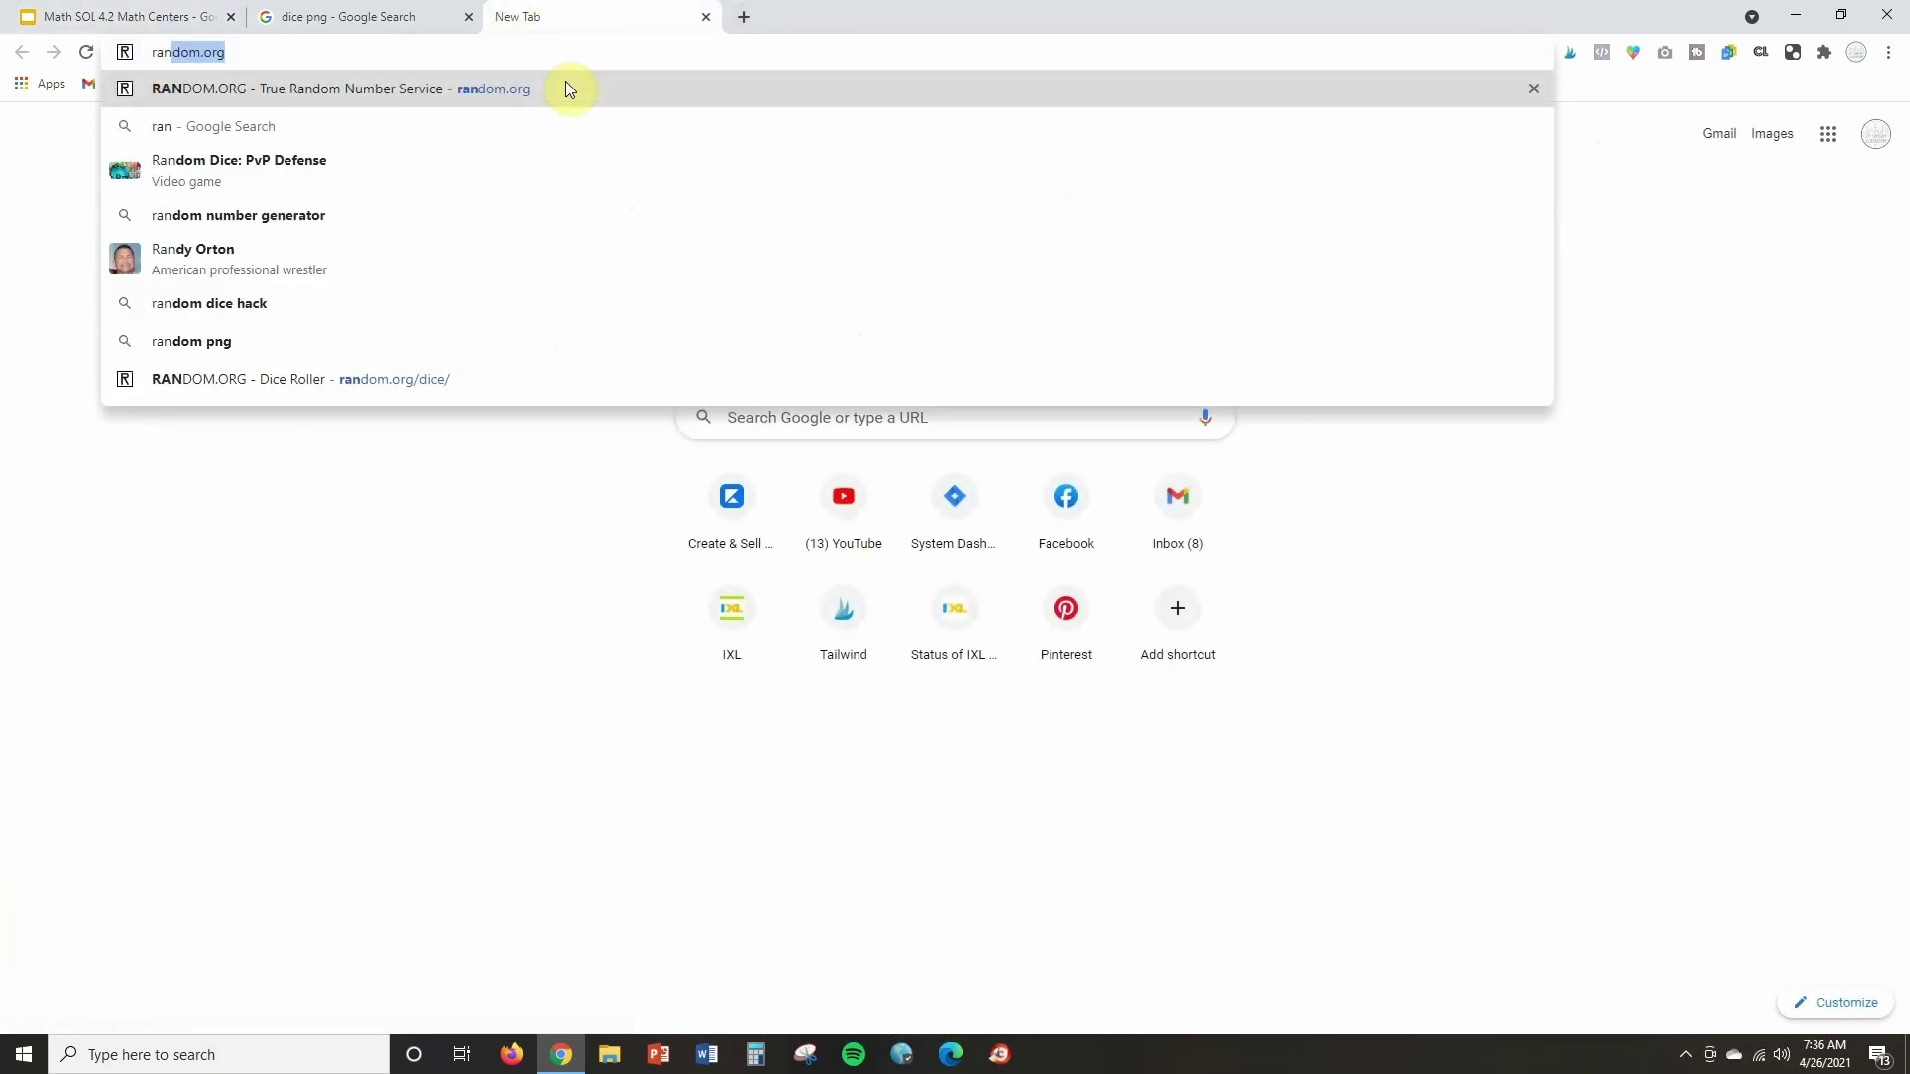
click(568, 89)
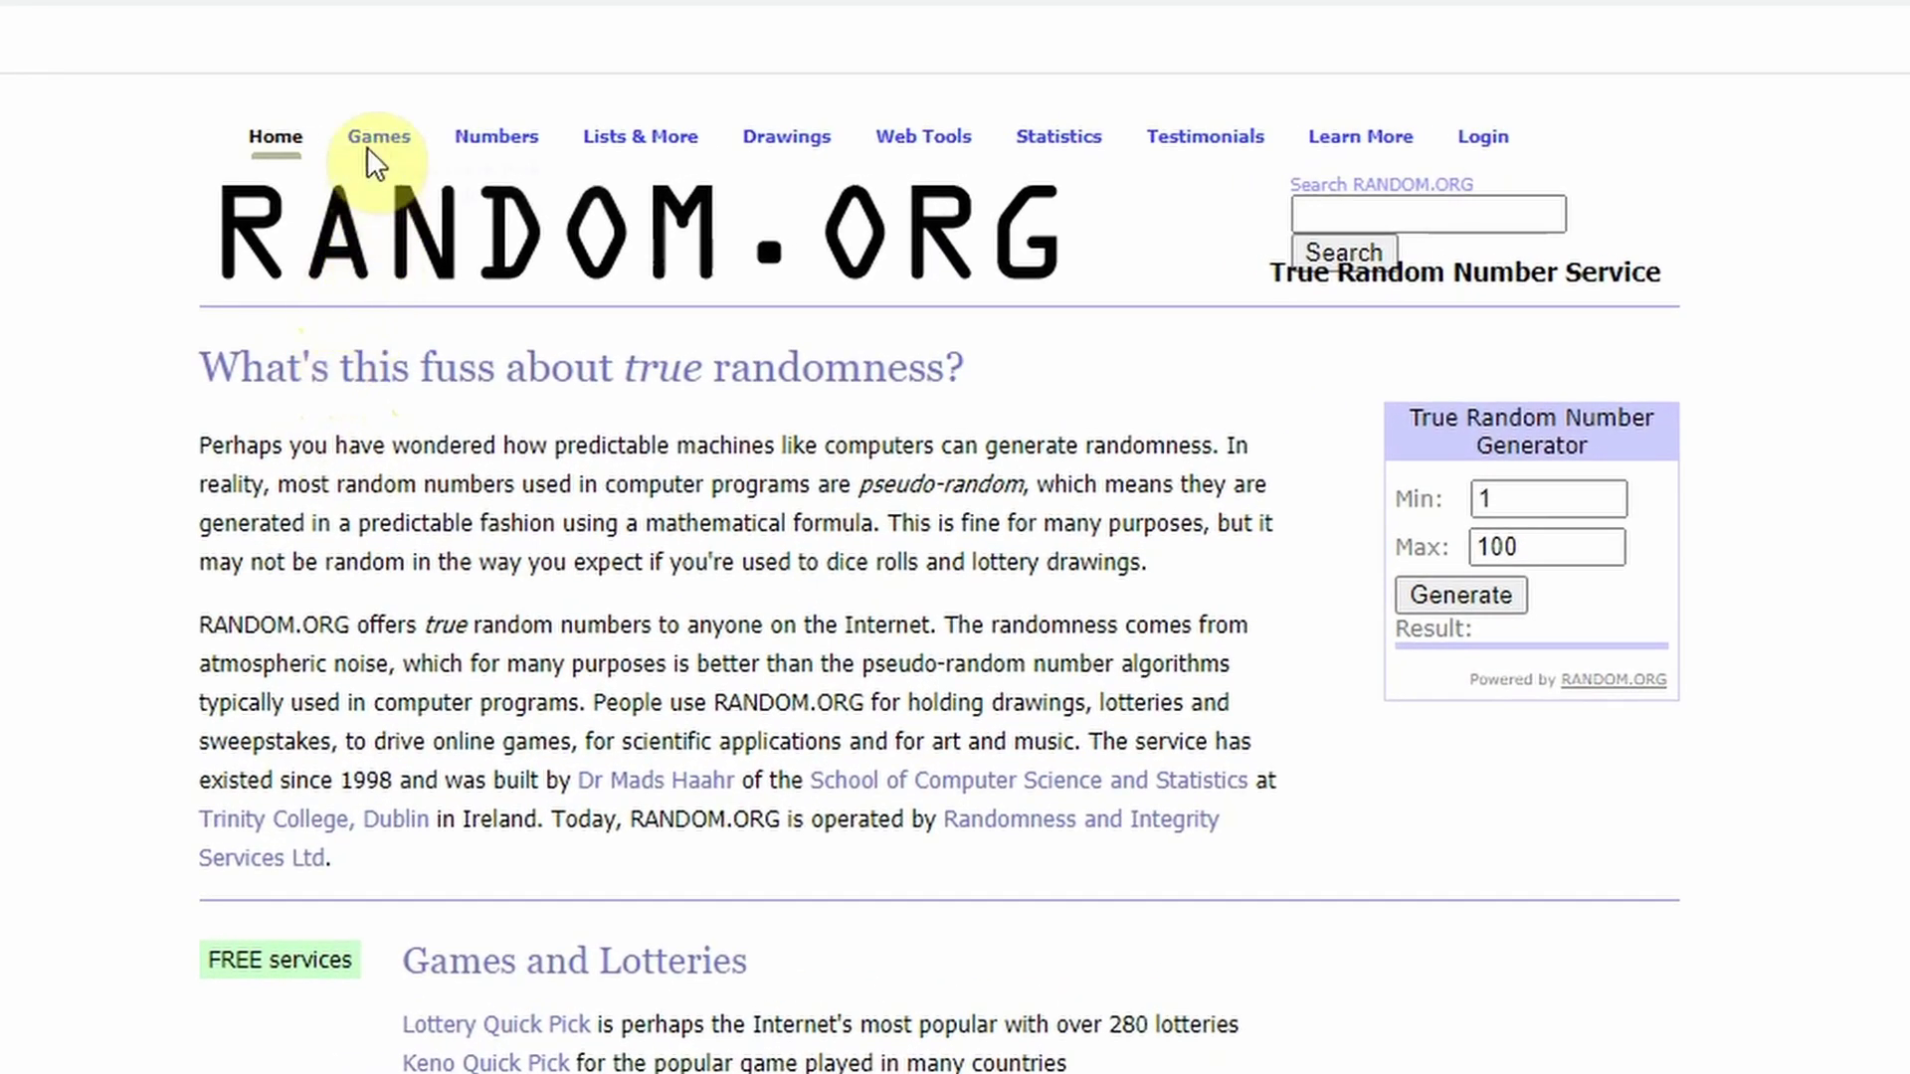
mouse_move(375, 141)
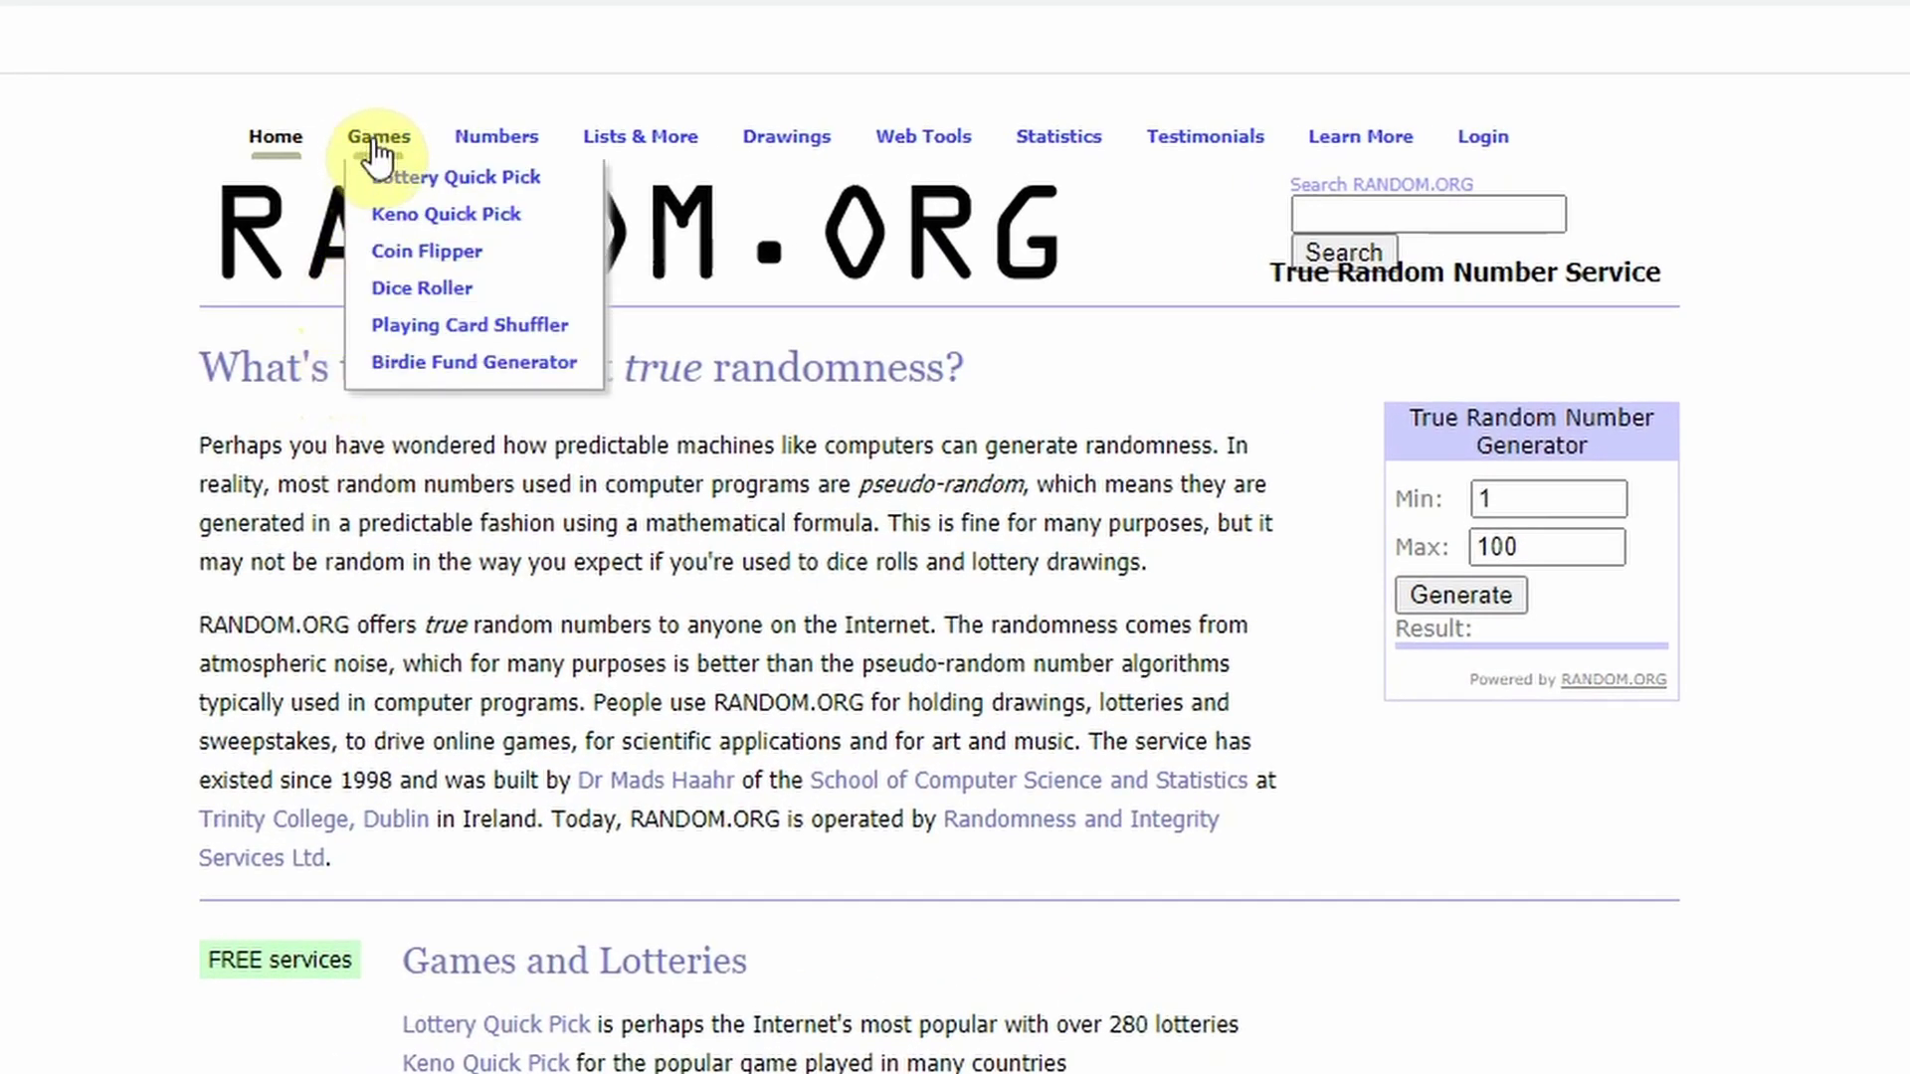
click(425, 284)
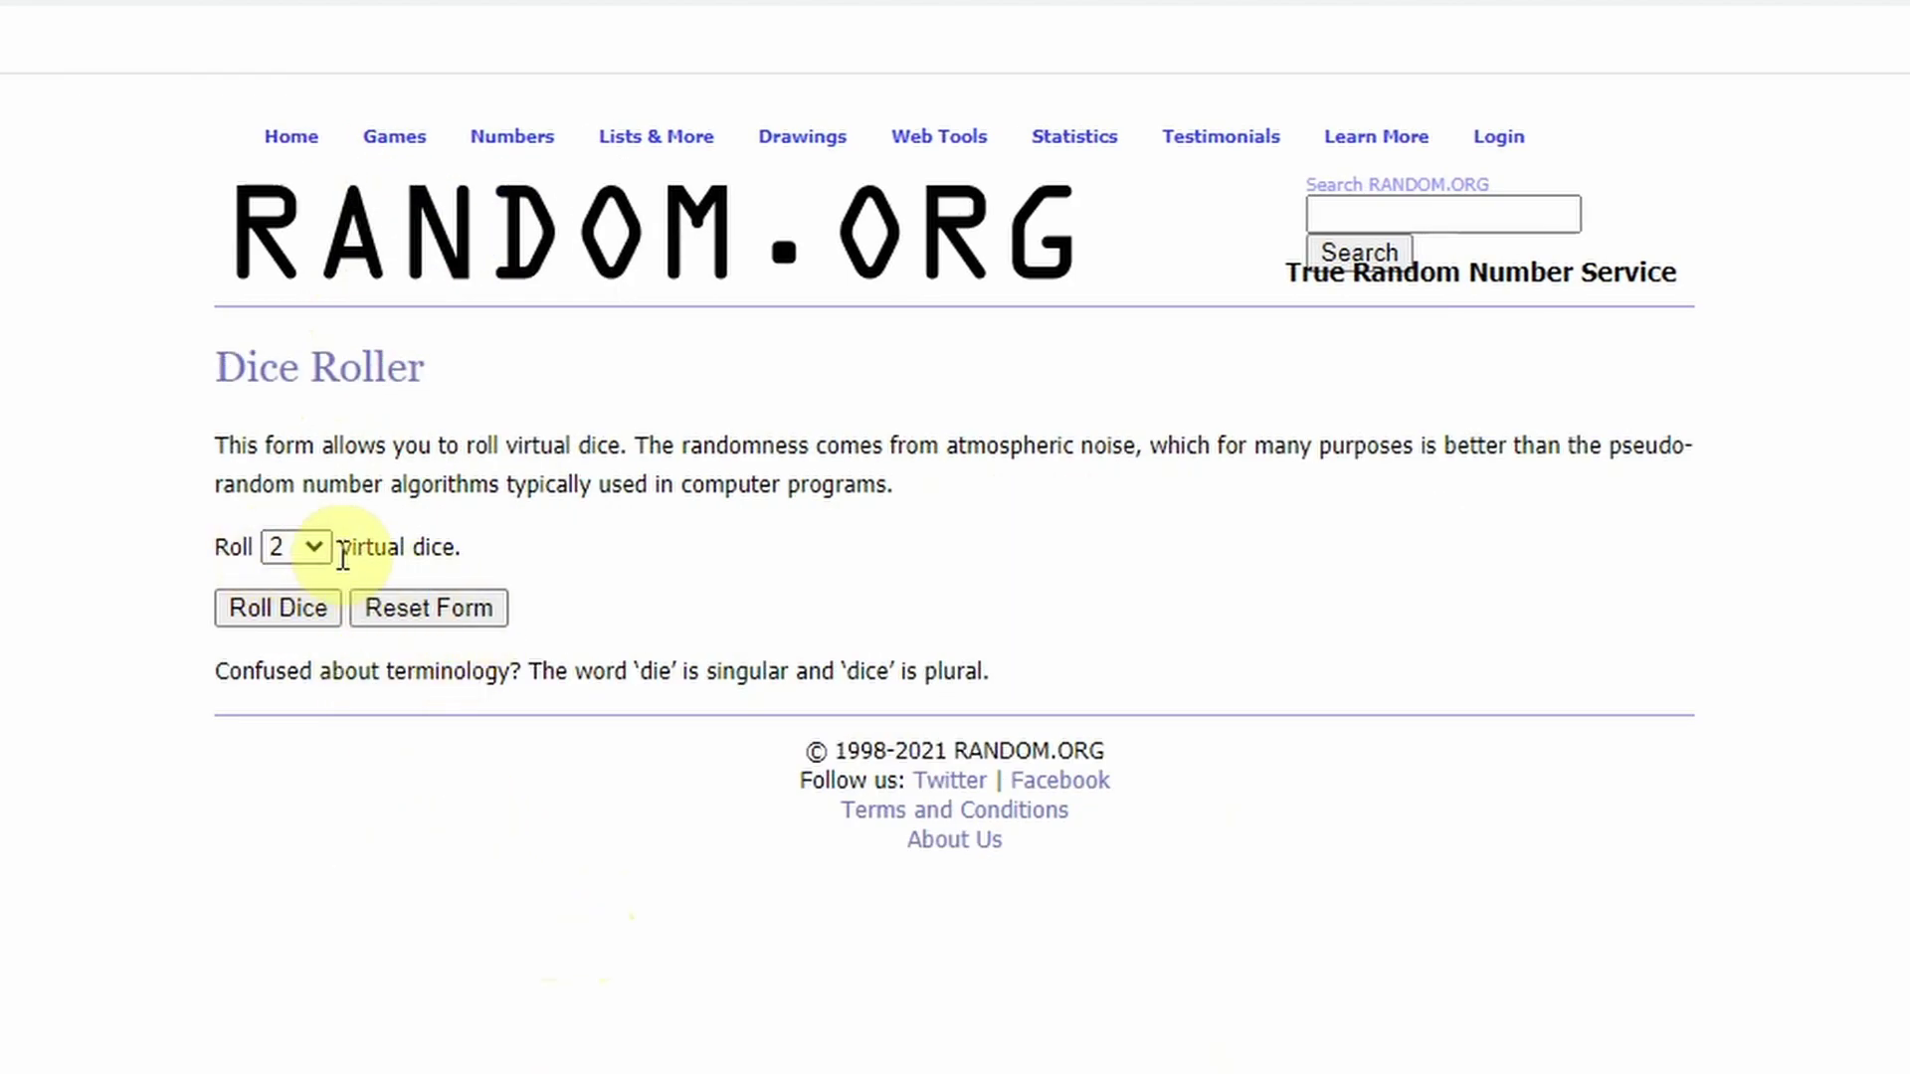
Step: Keep the dice count at 2, test a roll, and return to the form
scroll(311, 512, down, 1)
click(308, 423)
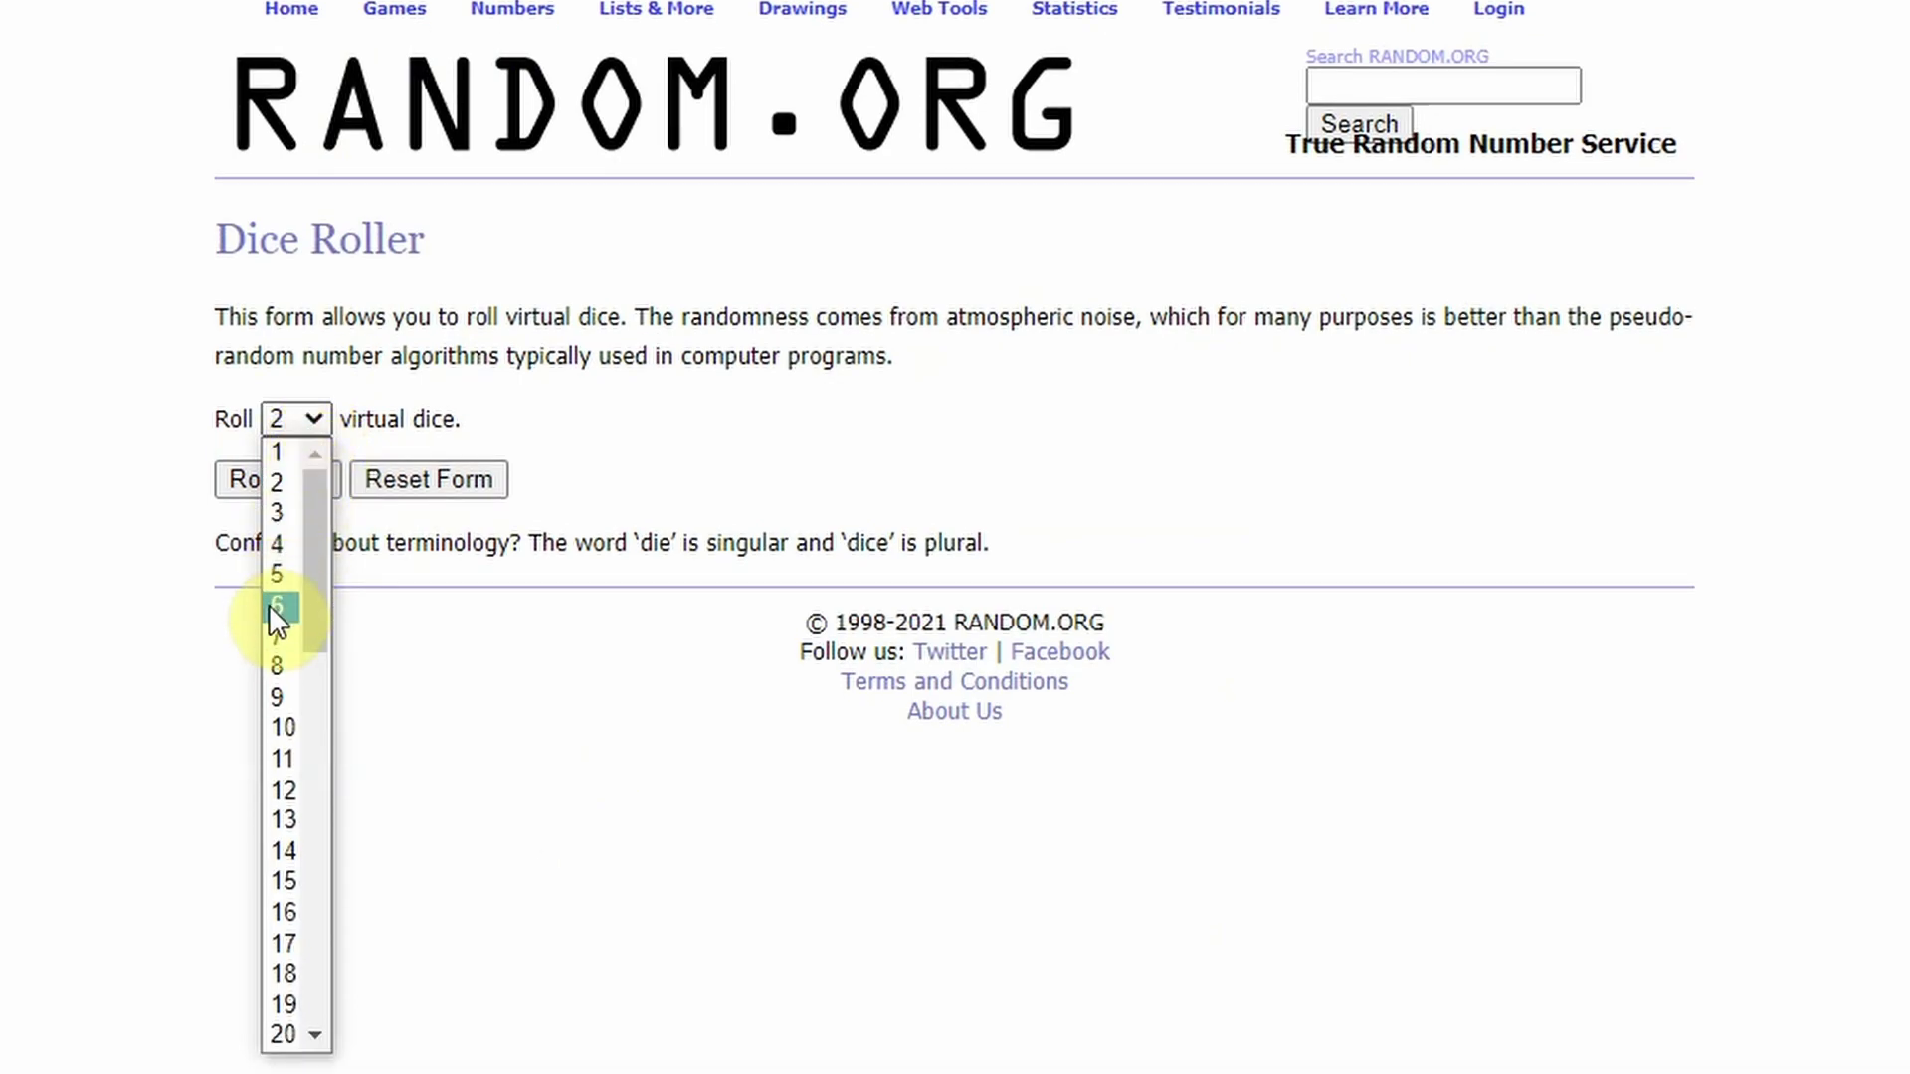
click(243, 851)
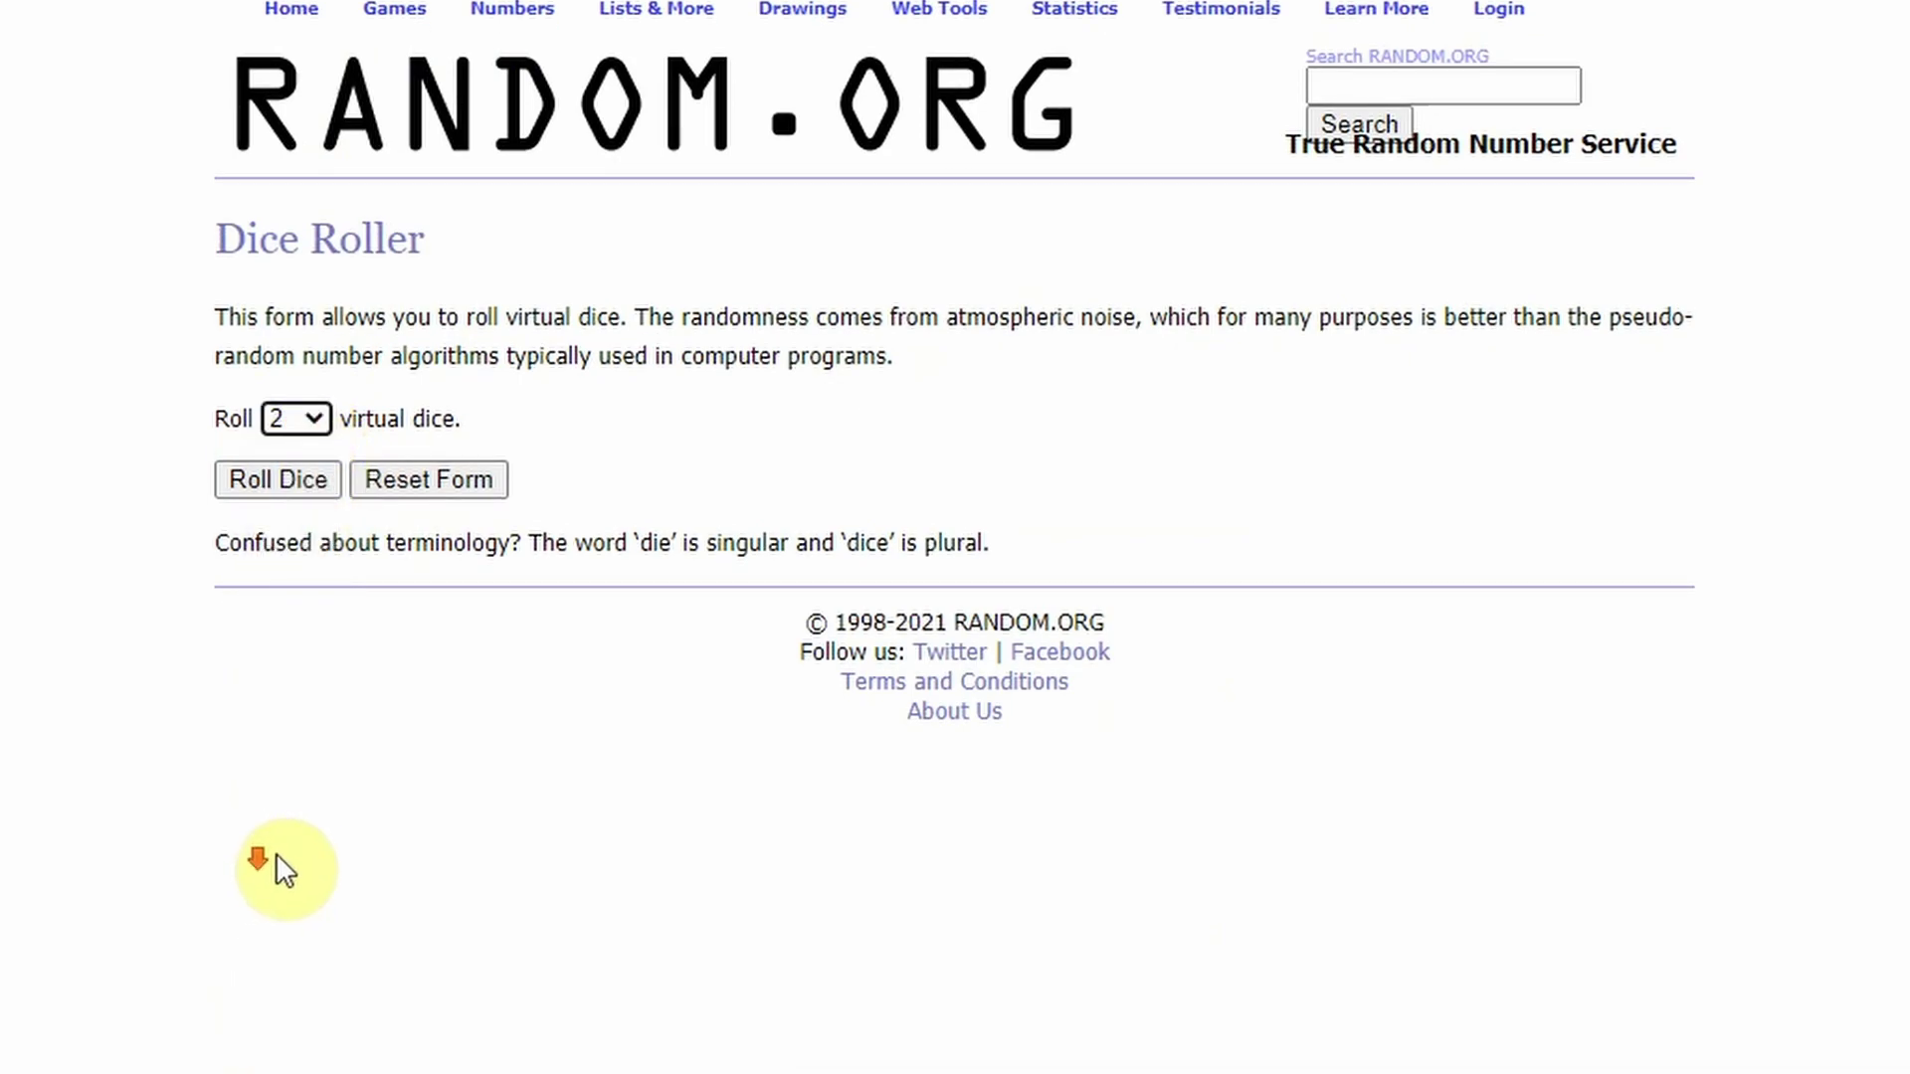
click(304, 429)
scroll(278, 636, down, 10)
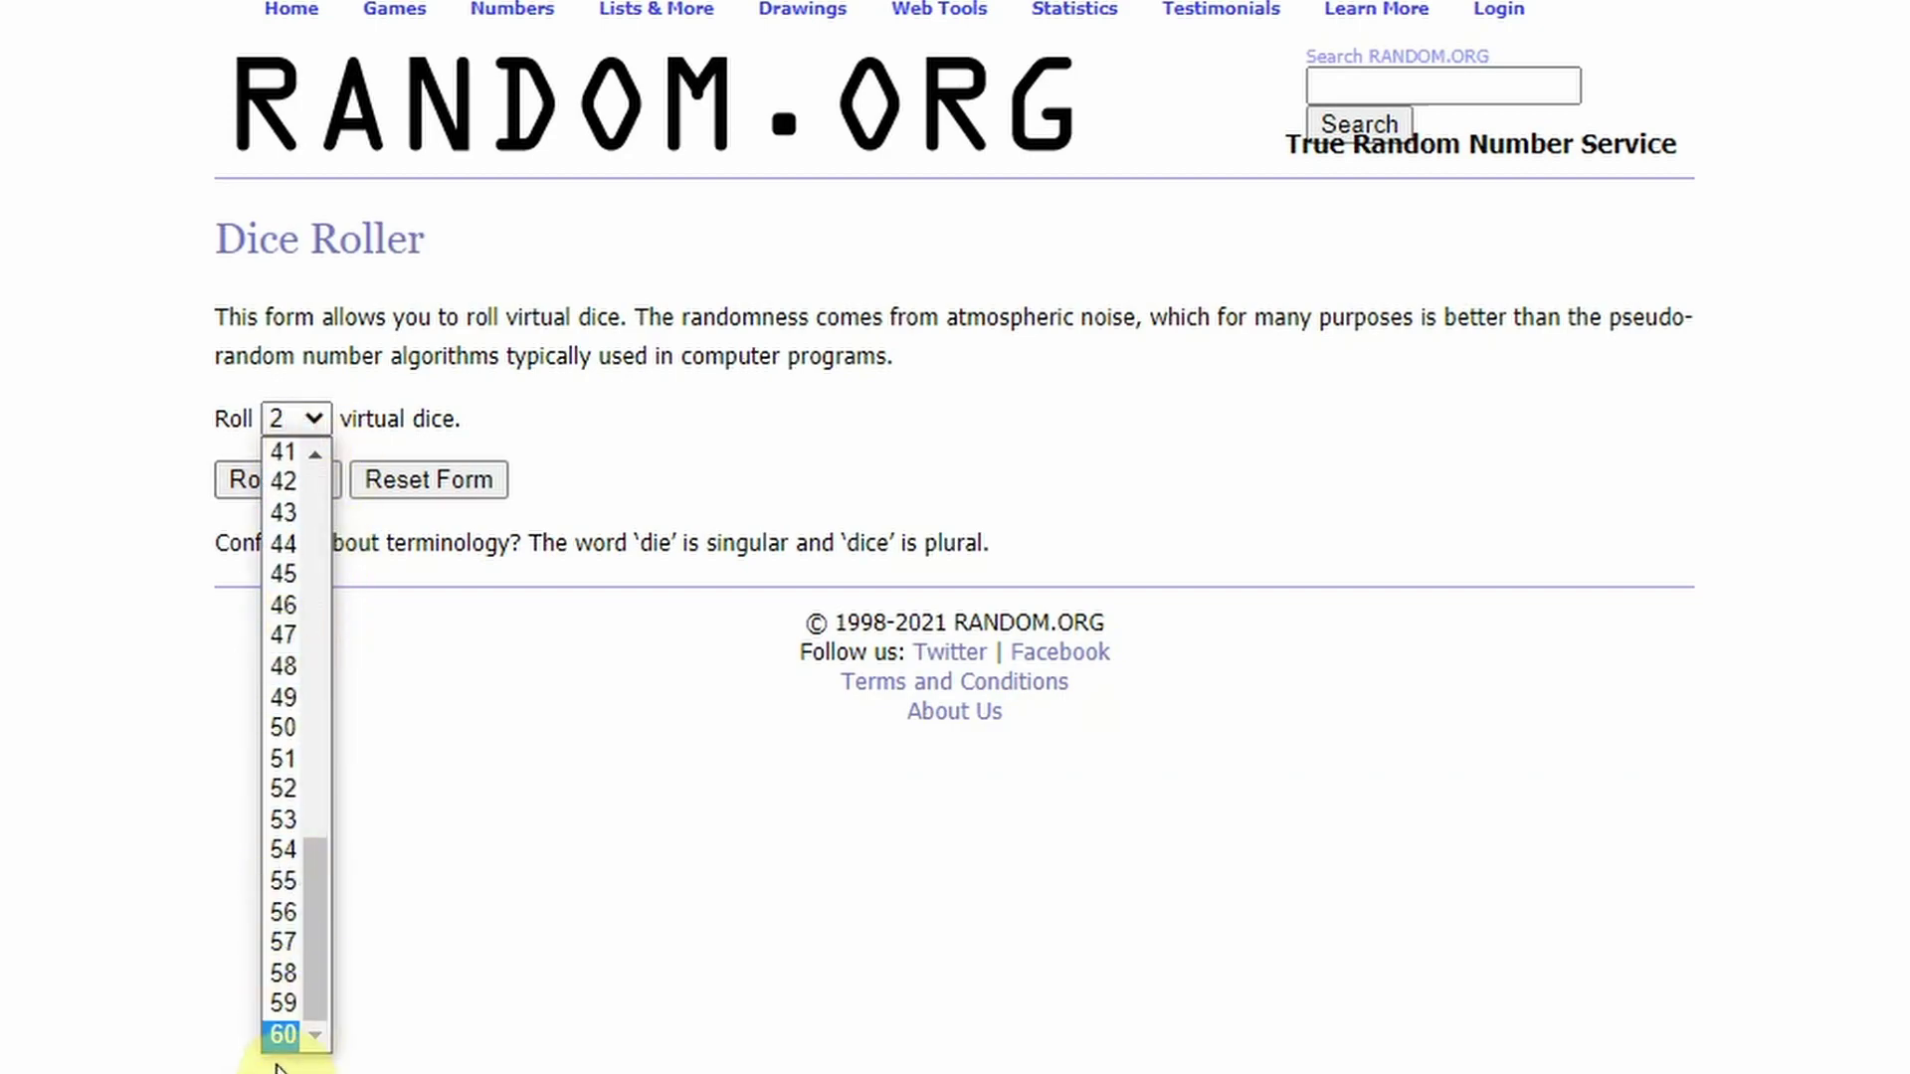
click(251, 542)
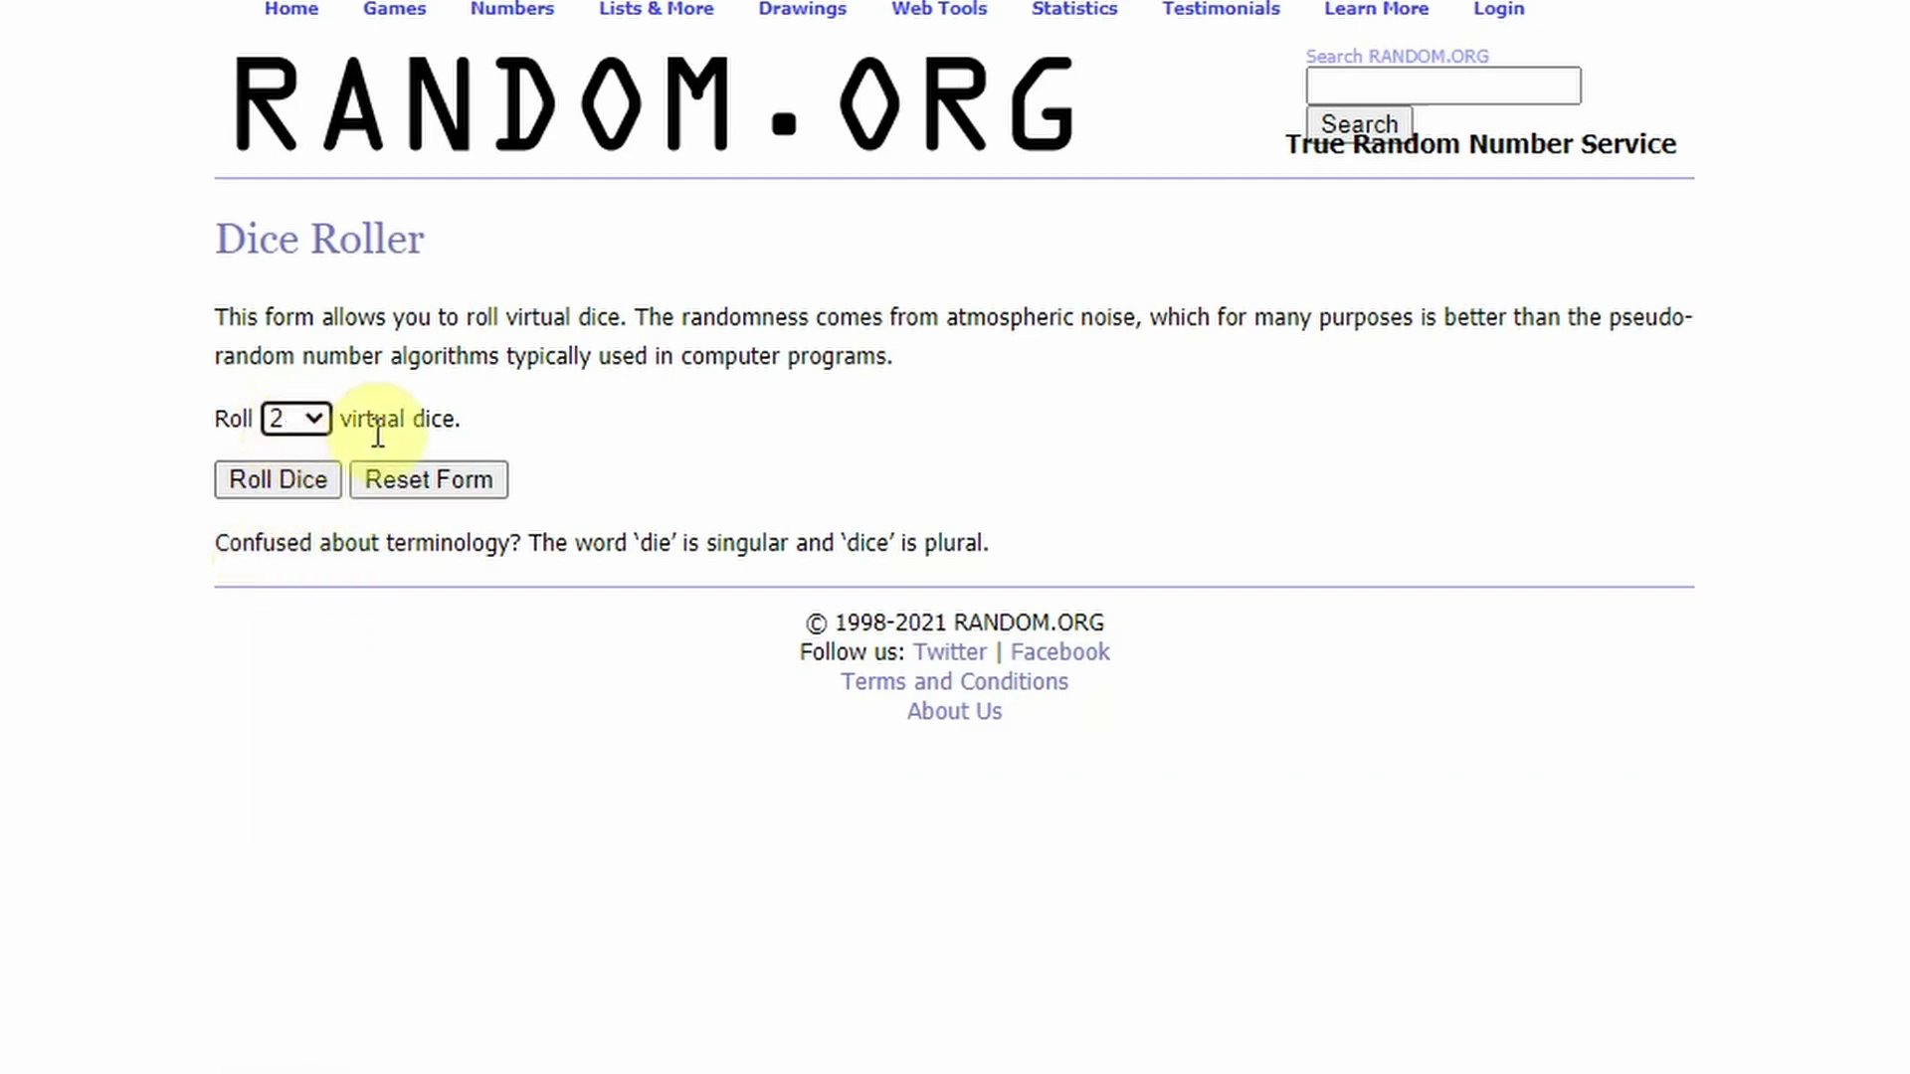
click(288, 482)
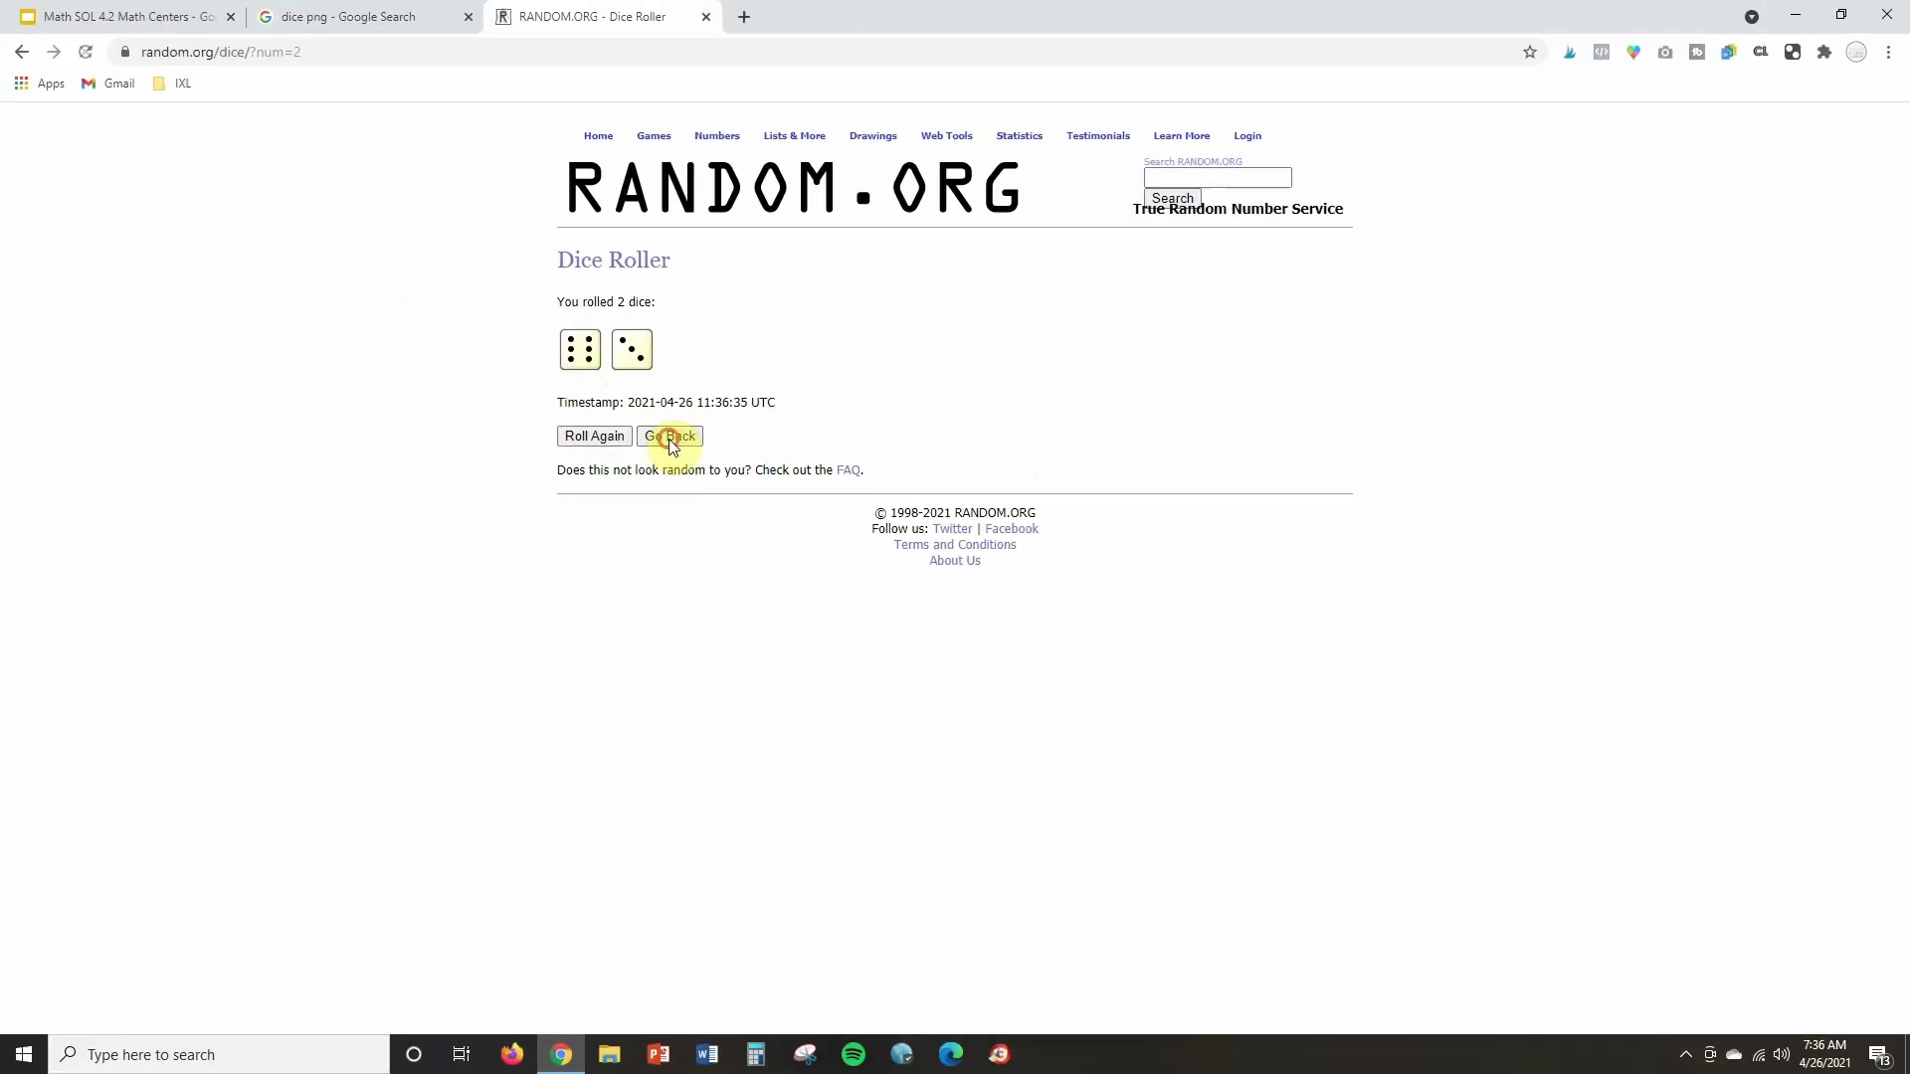
click(669, 439)
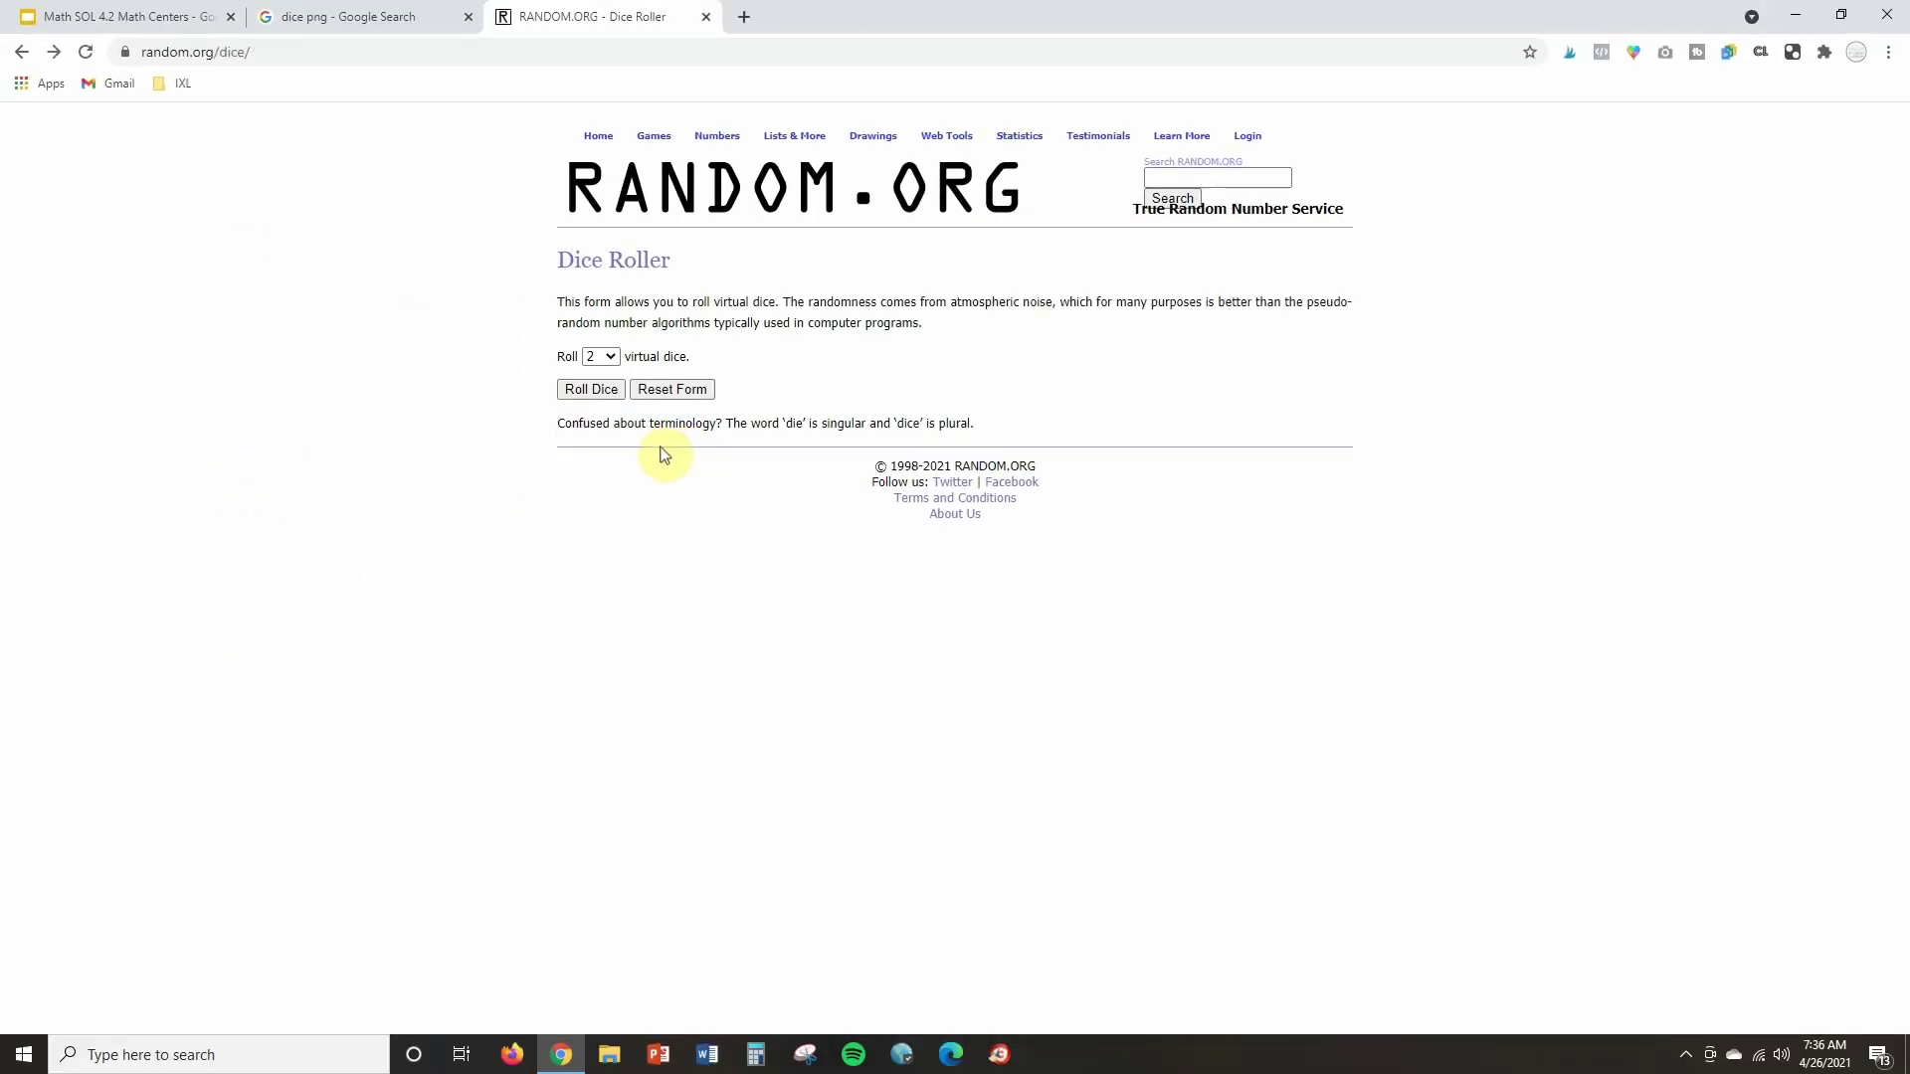
Step: Copy the Dice Roller page address from the address bar
click(231, 53)
right_click(231, 51)
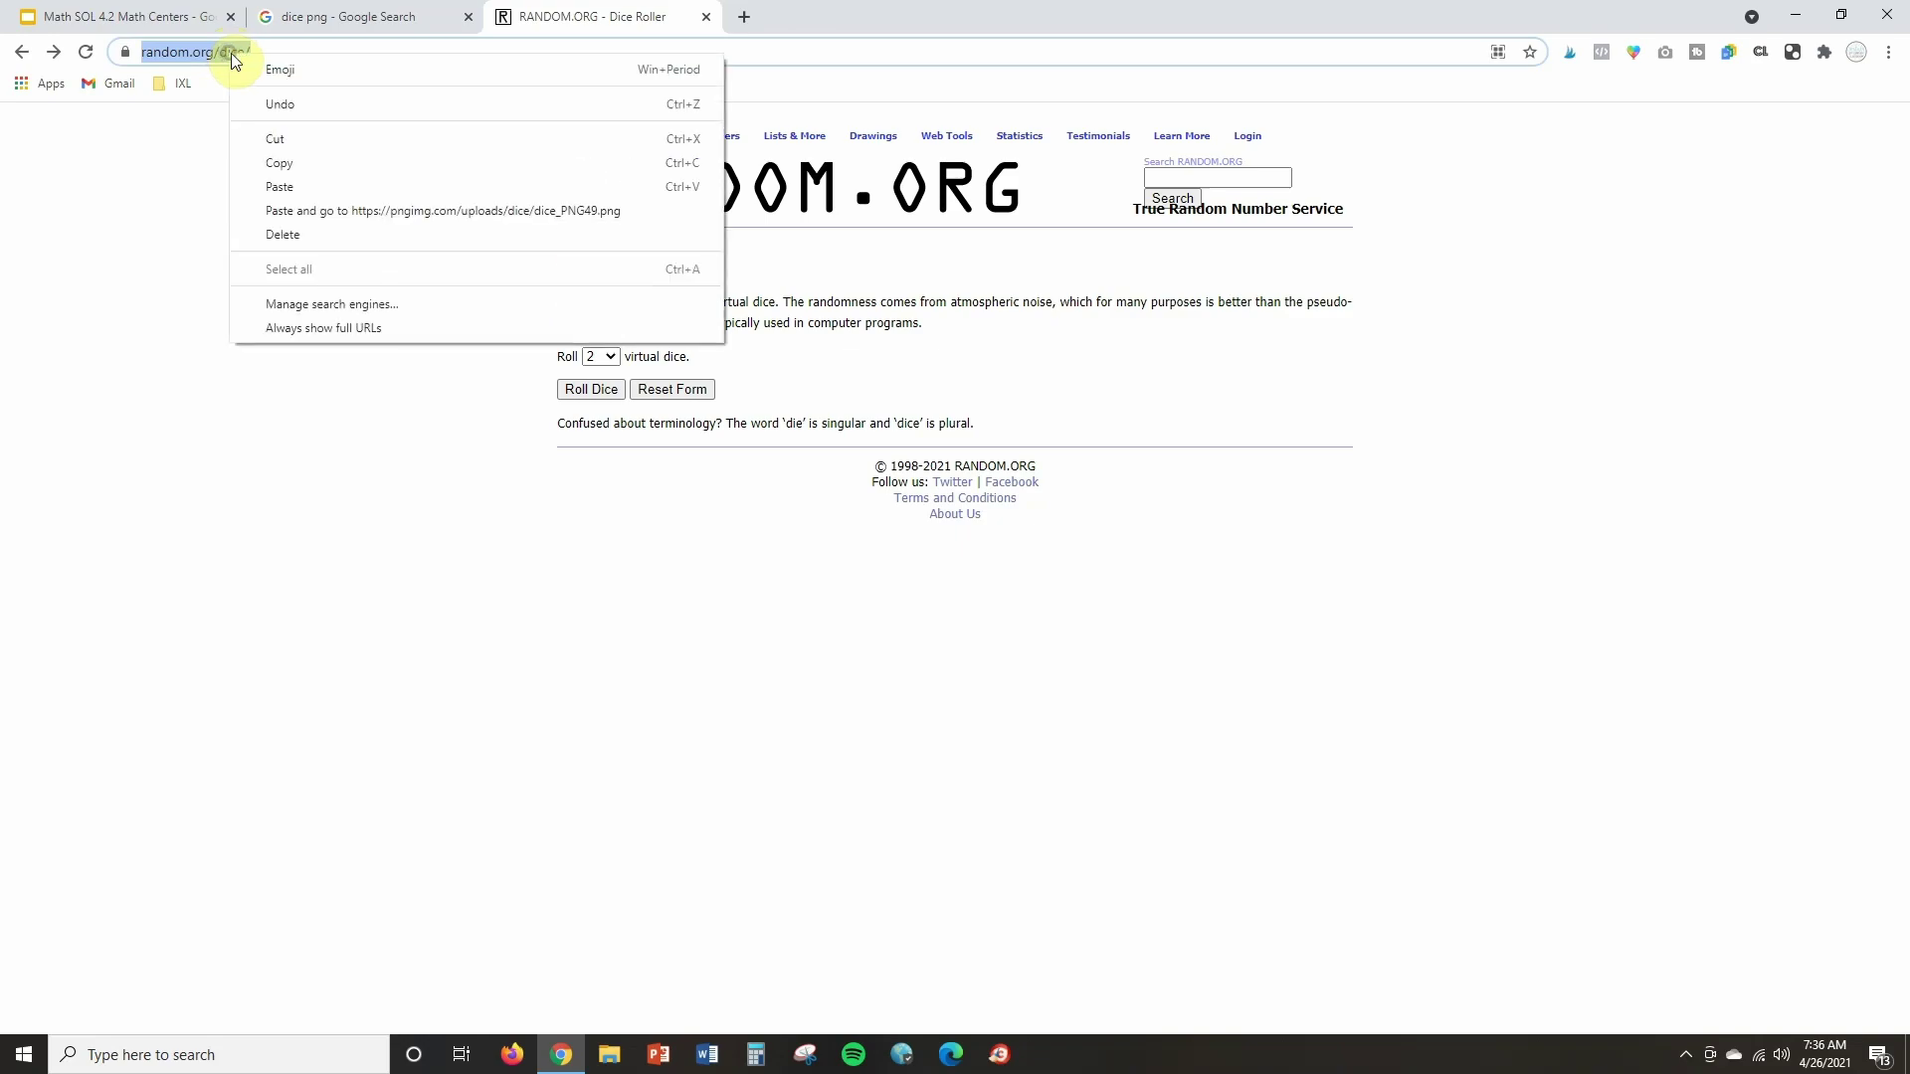
click(296, 162)
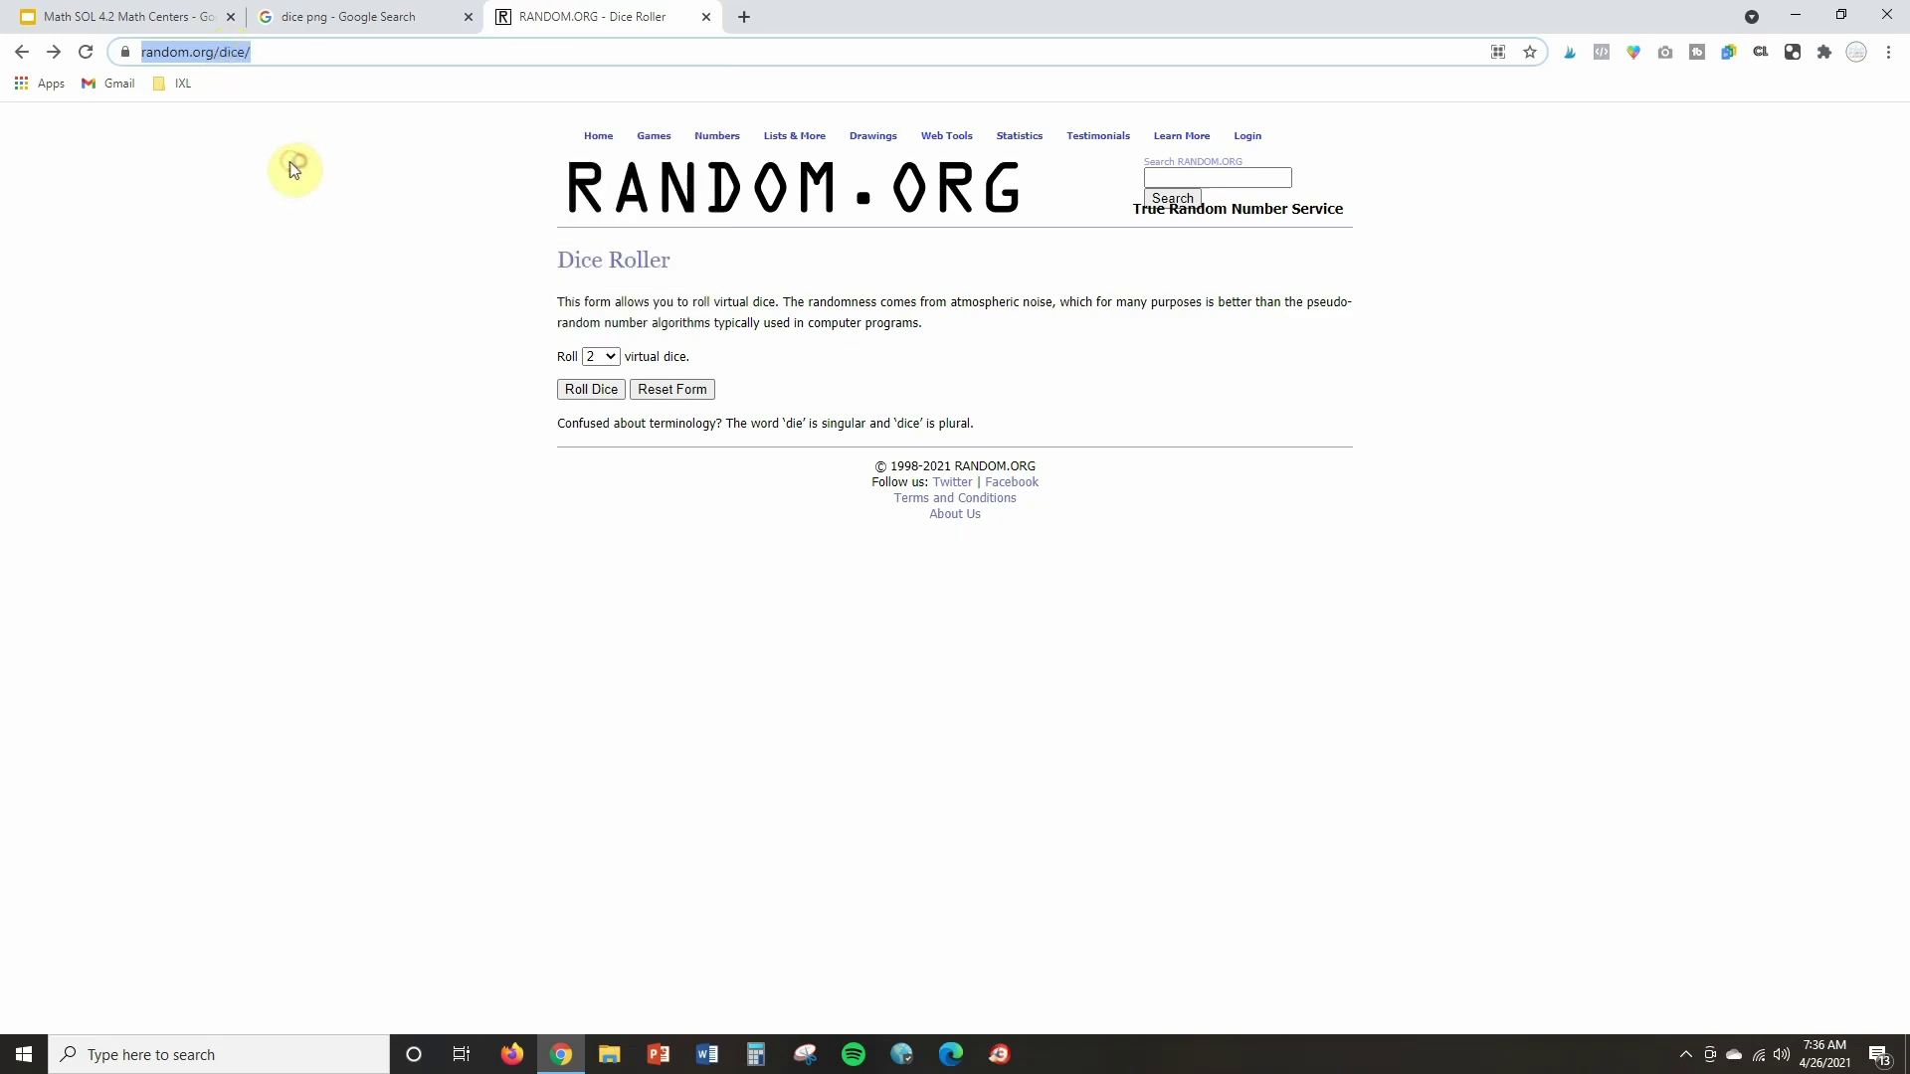
click(102, 14)
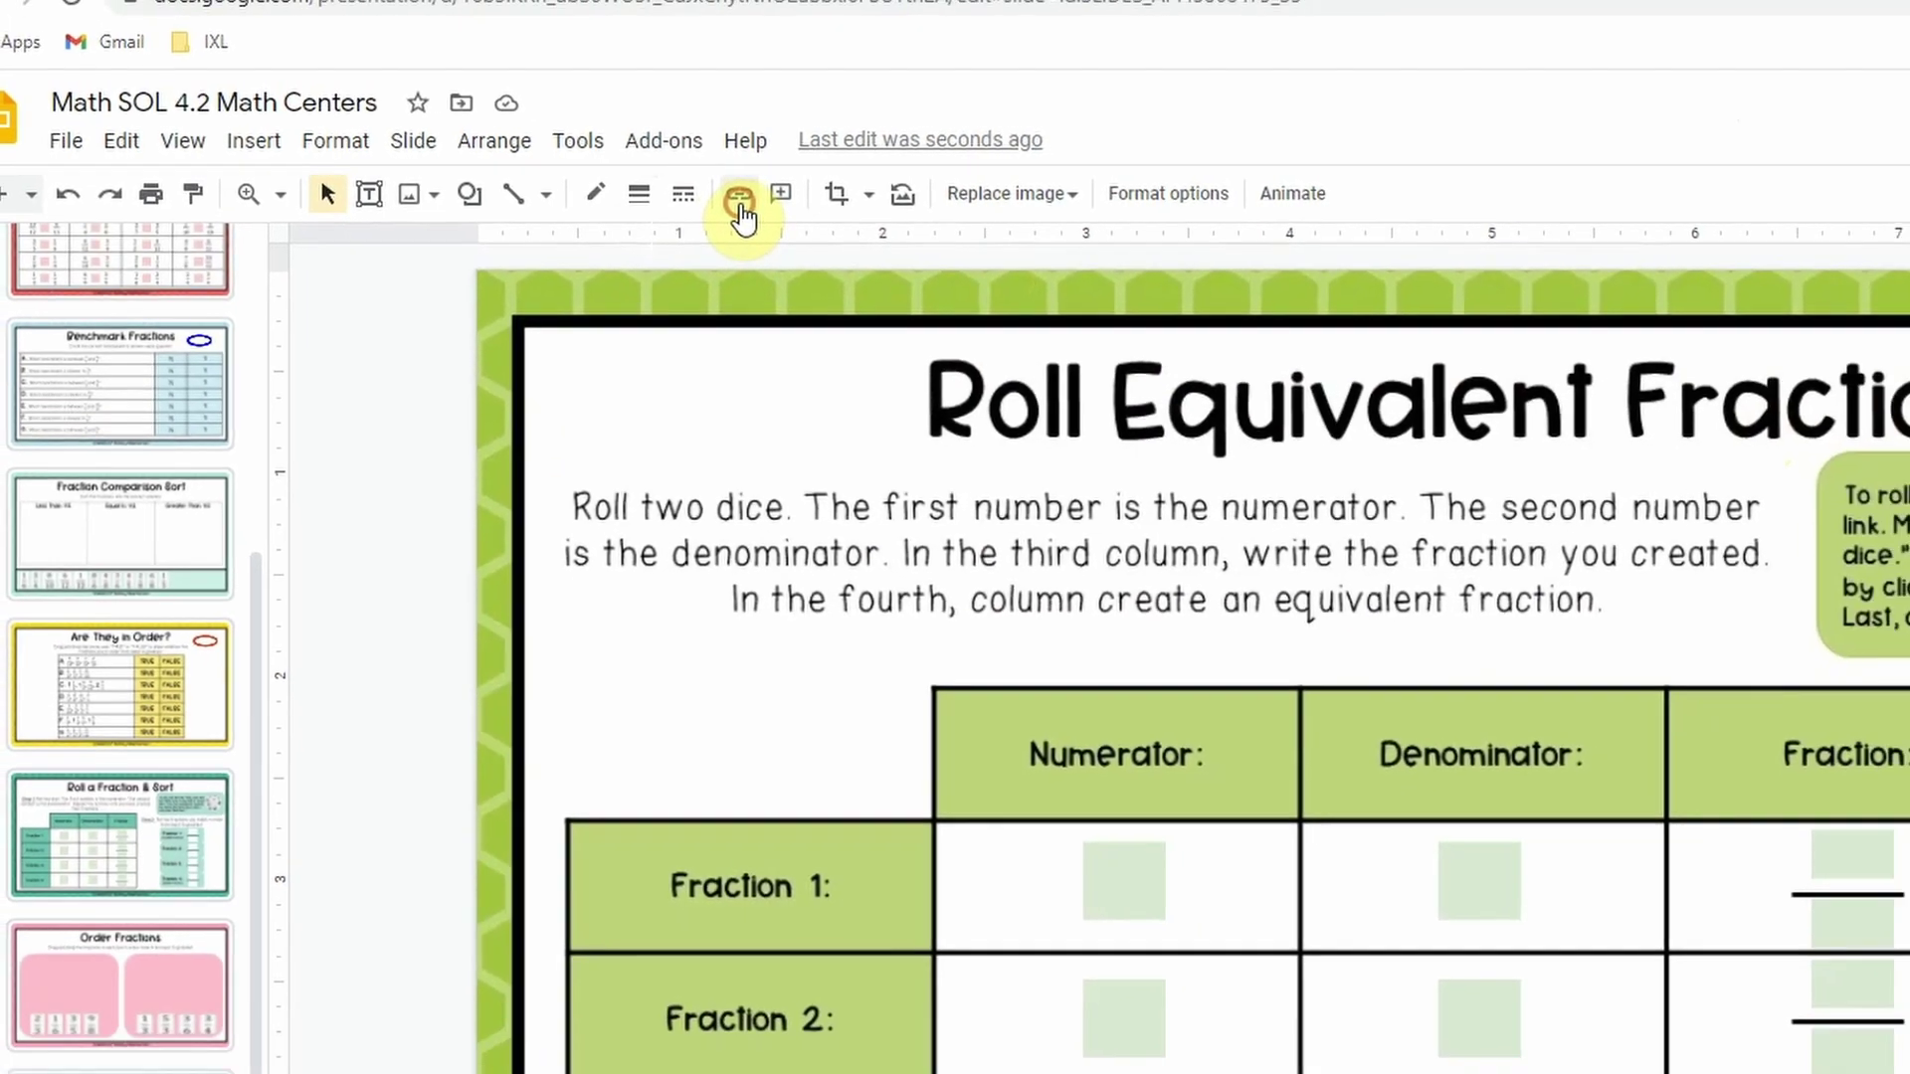
click(845, 204)
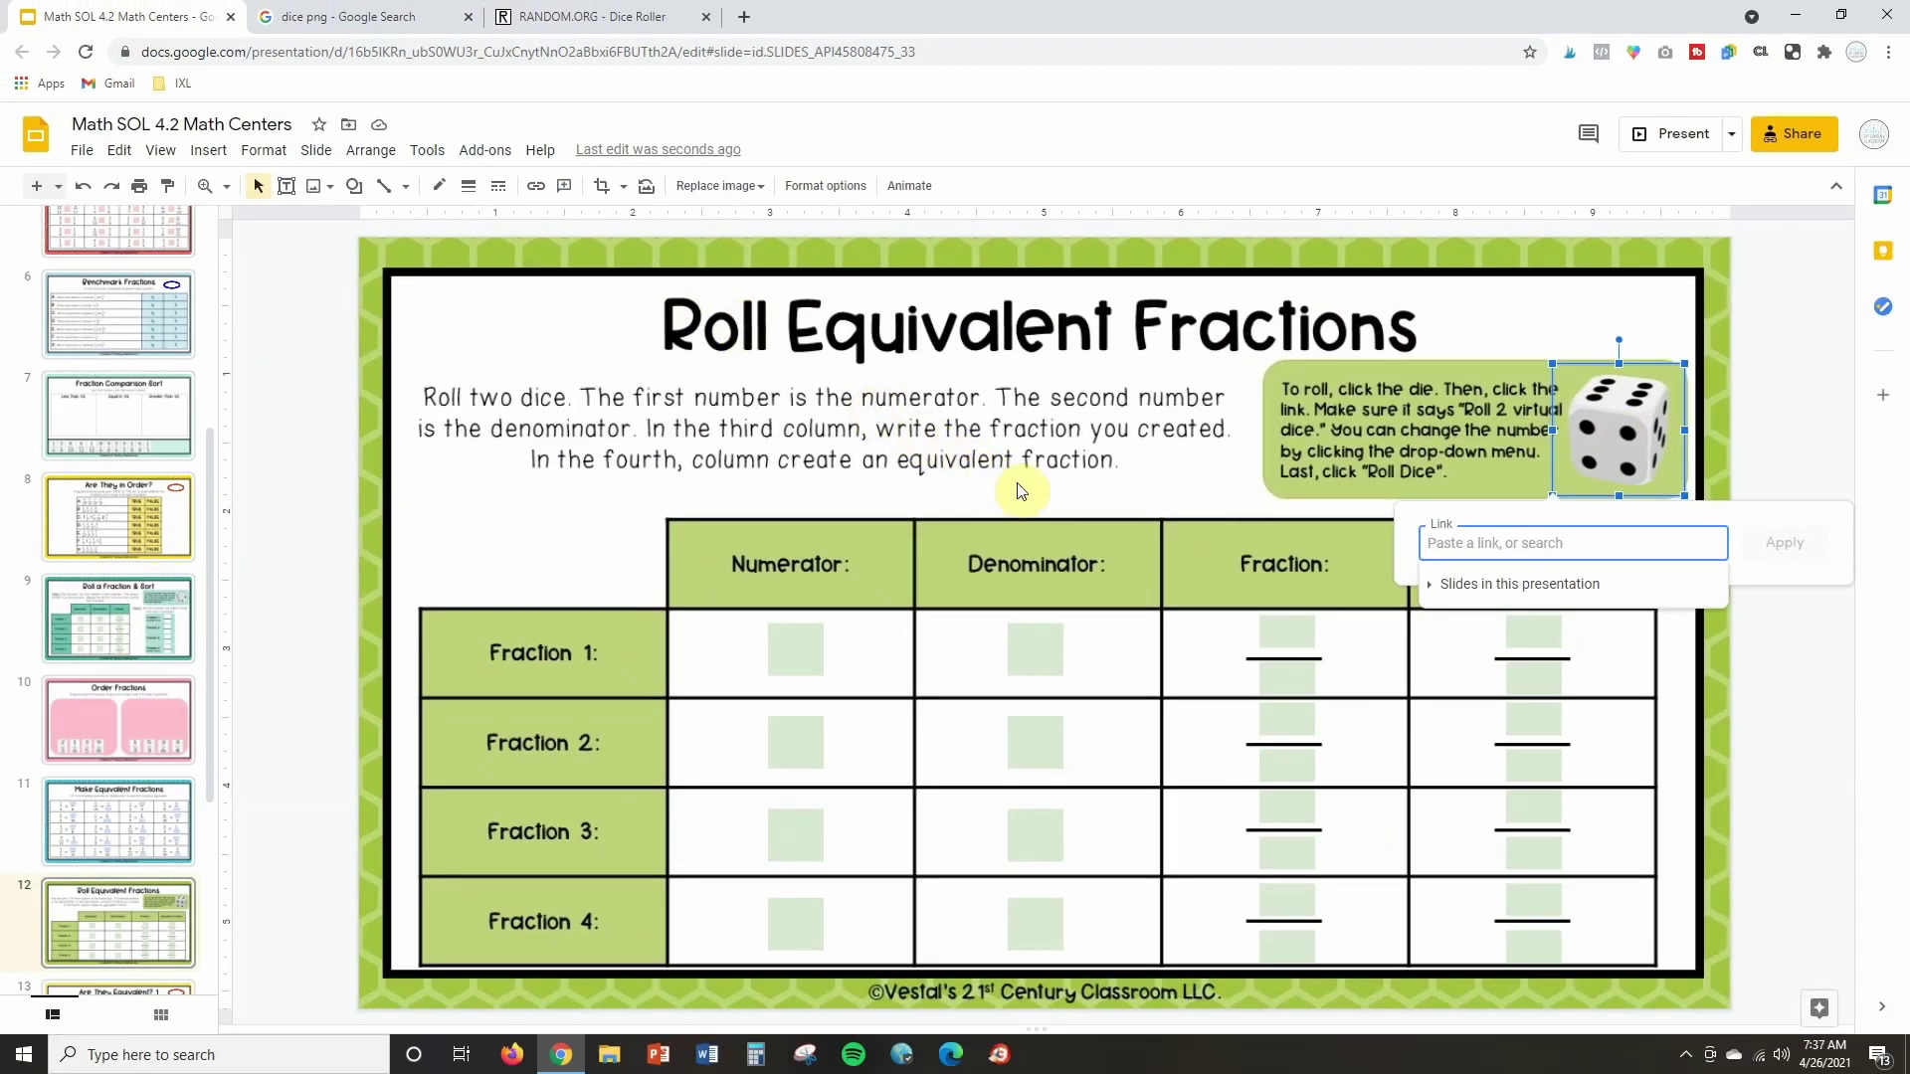
key(ctrl+v)
click(1796, 546)
click(1780, 642)
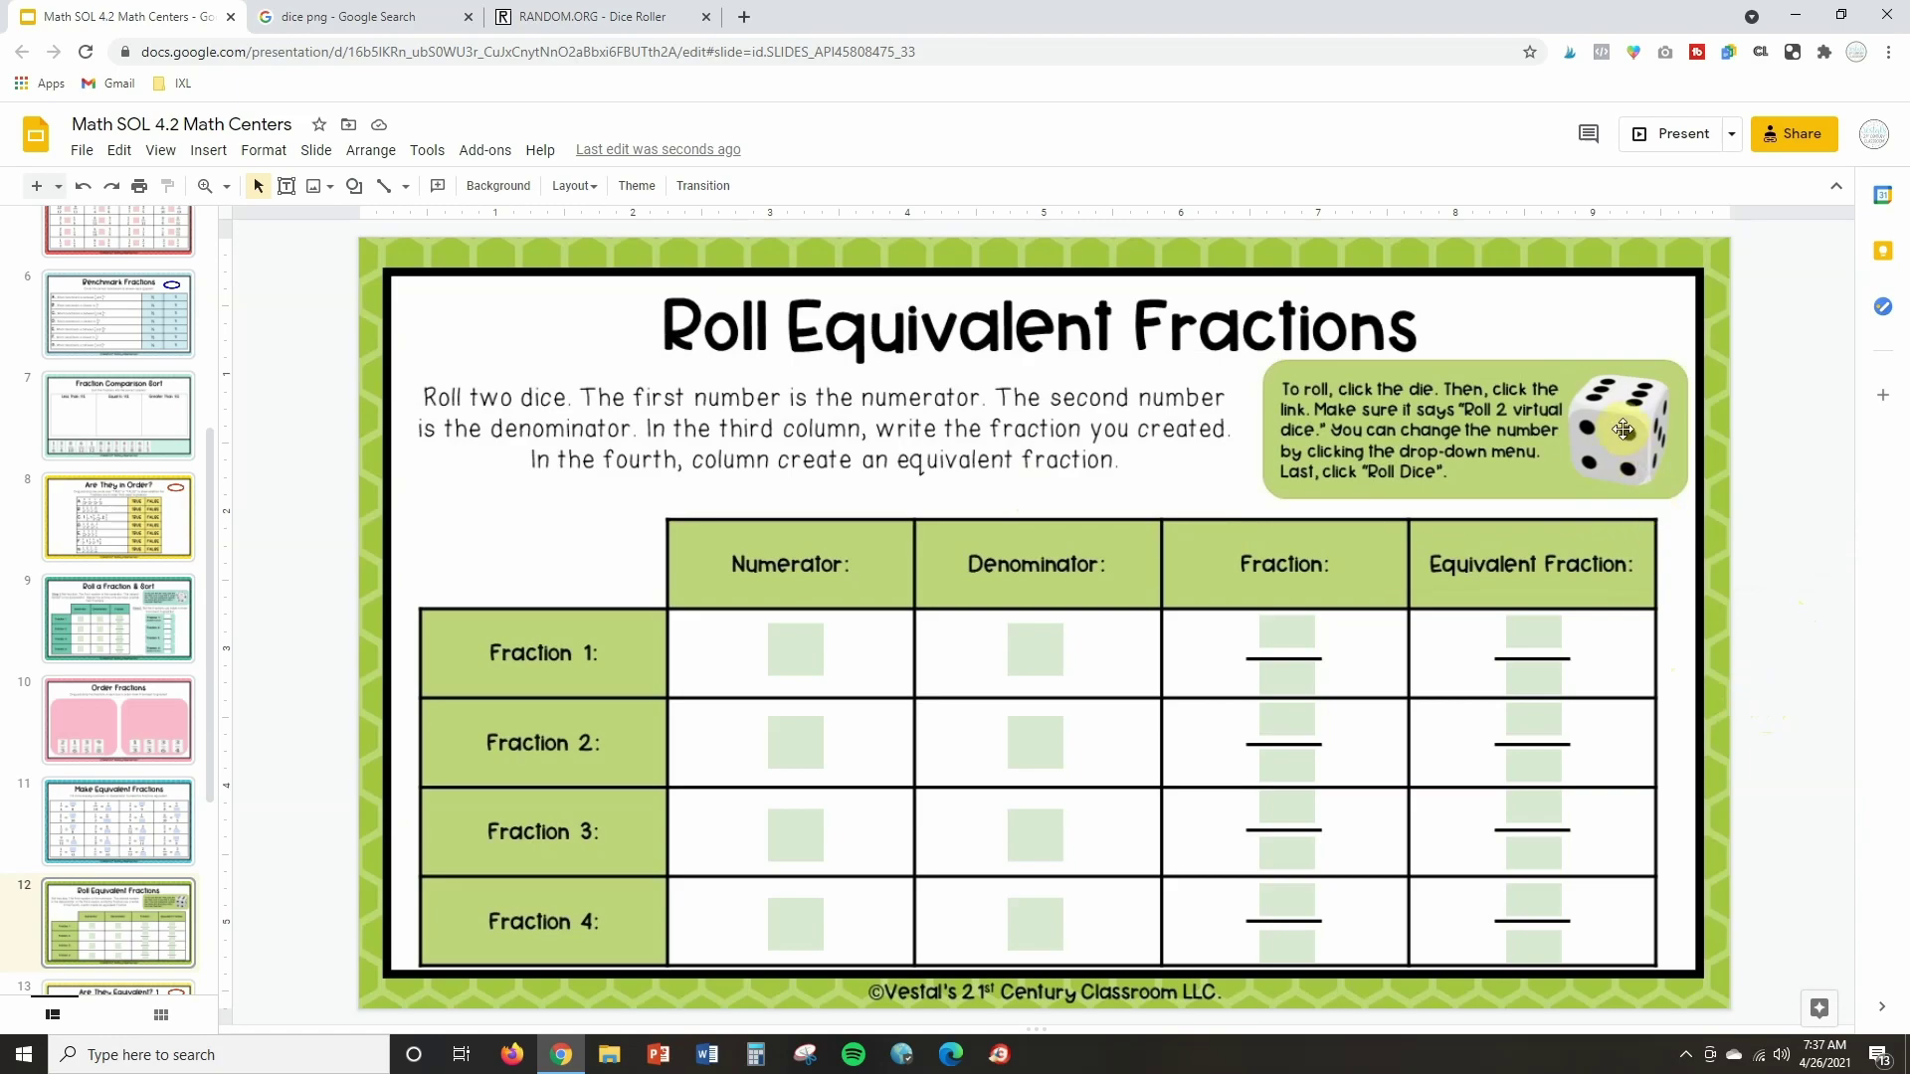
click(1623, 430)
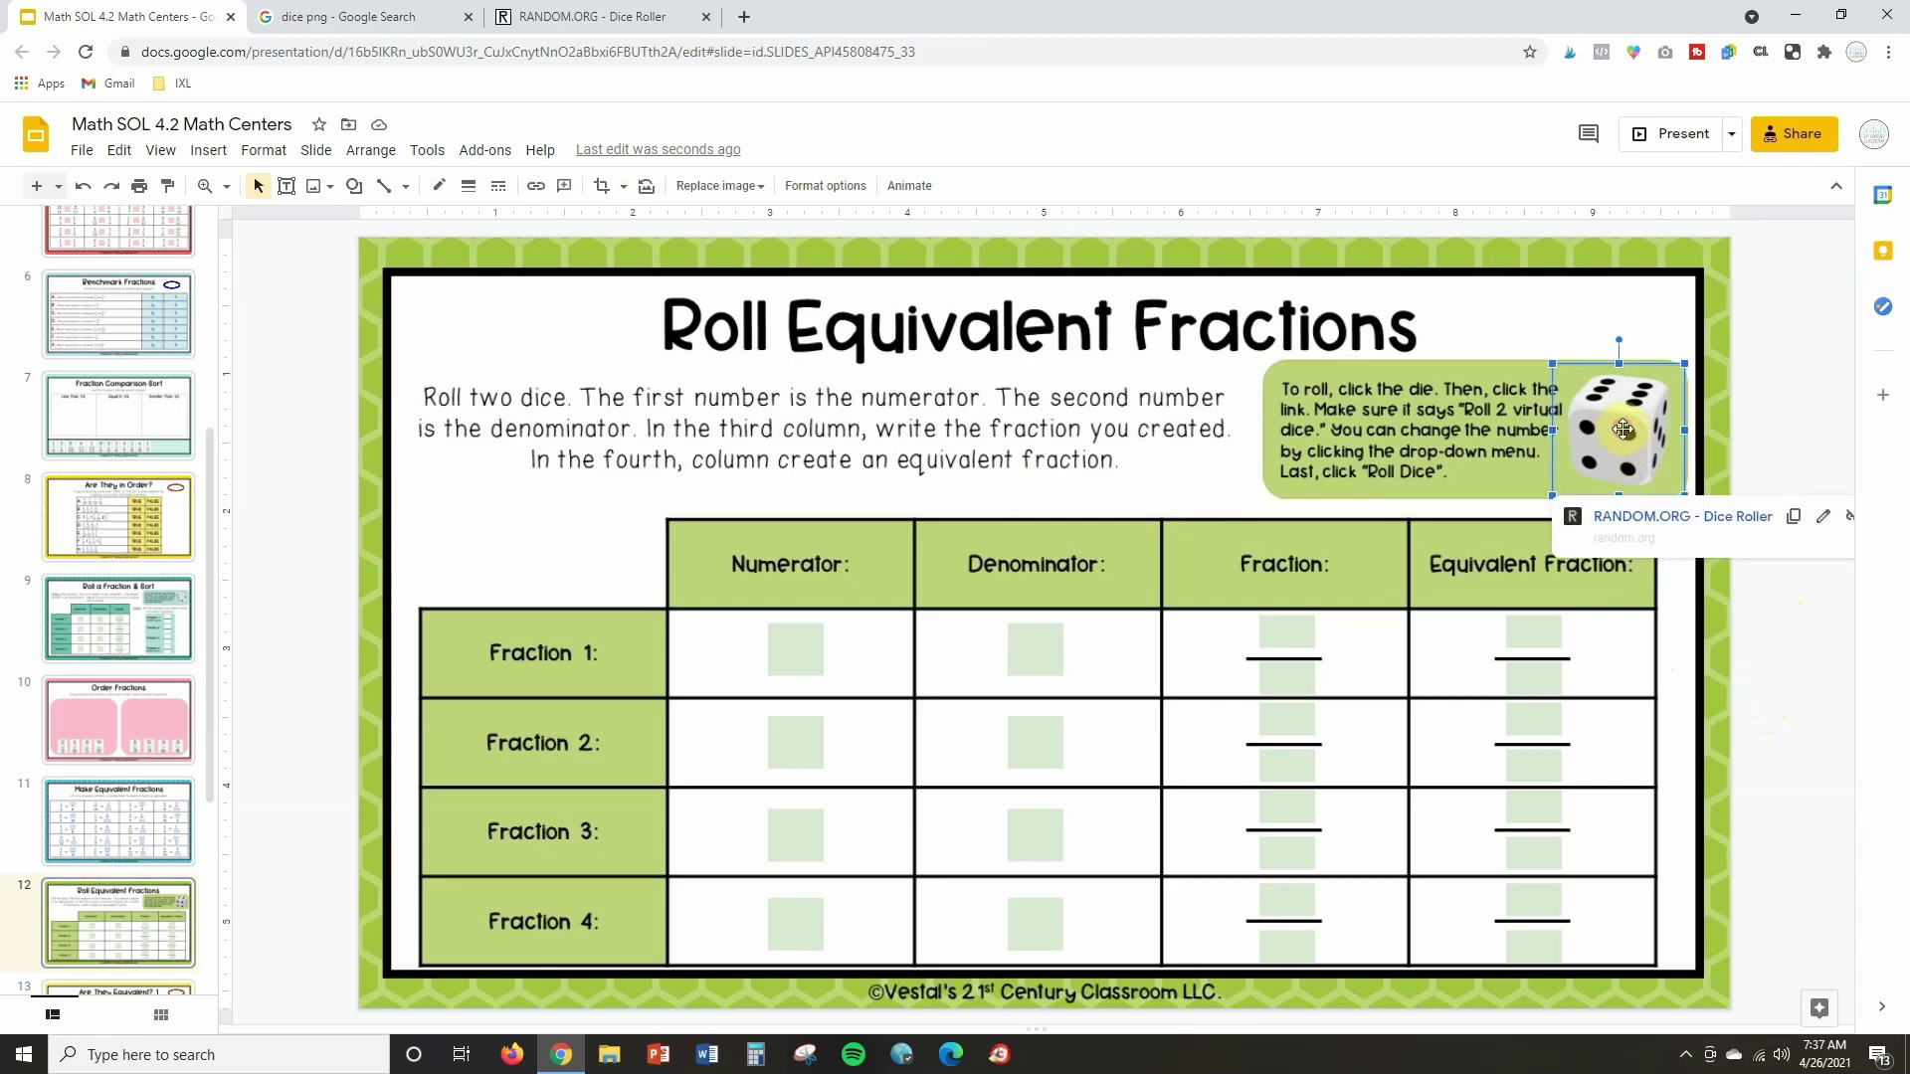
click(1641, 517)
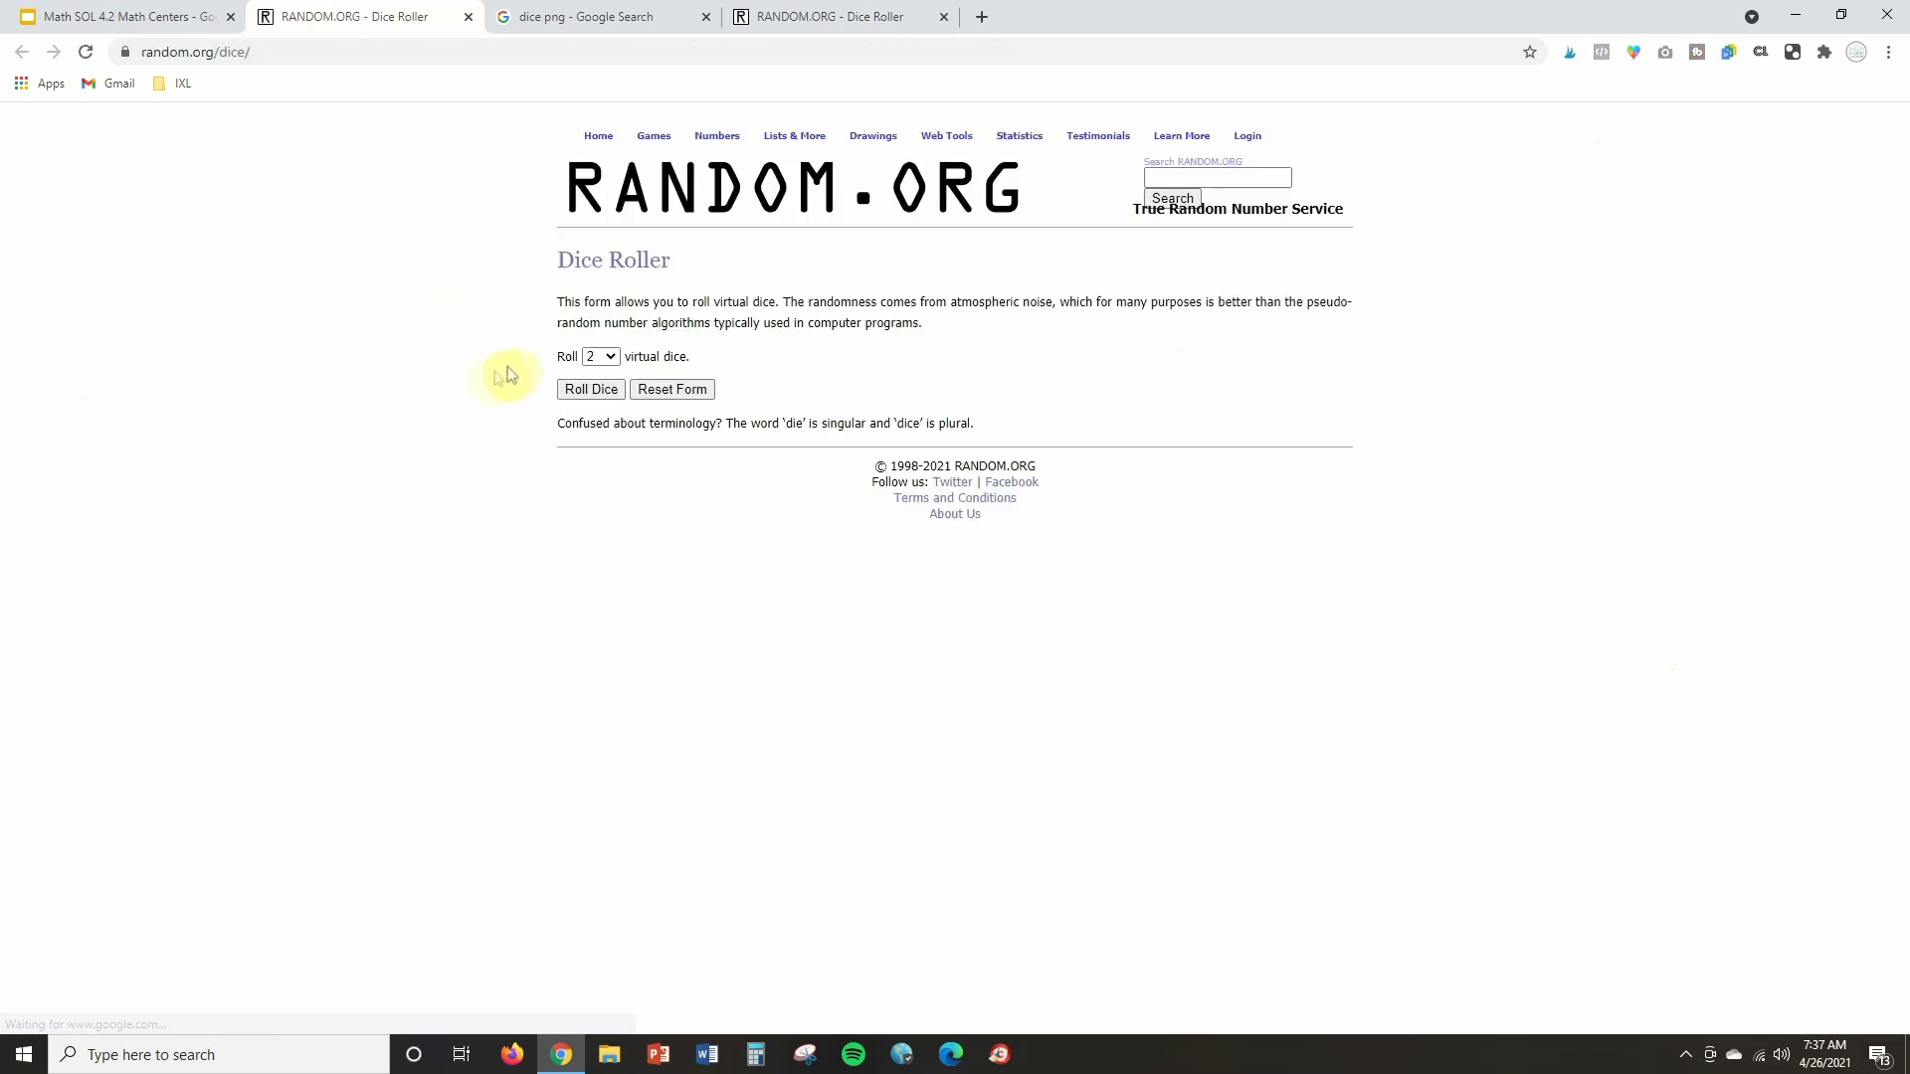